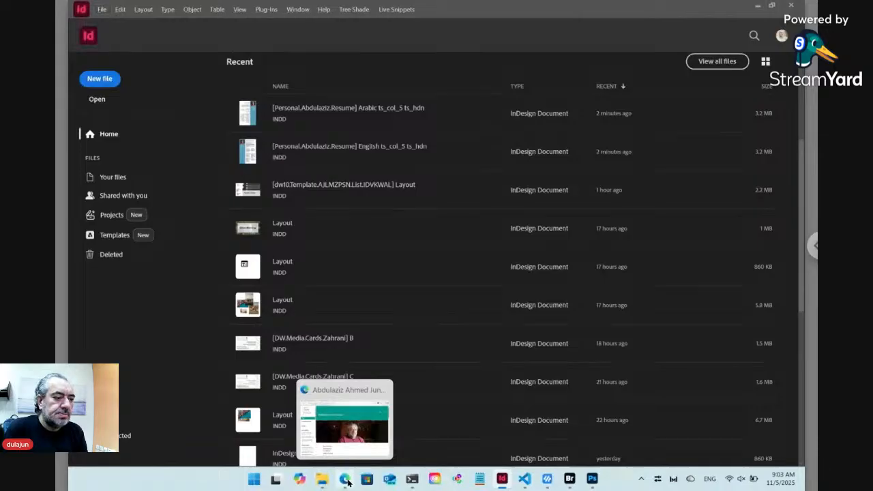
- Switch to the Edge browser, close the résumé web page and show the TreeShade listing on Adobe Exchange
{"action": "left_click", "coordinate": [345, 480]}
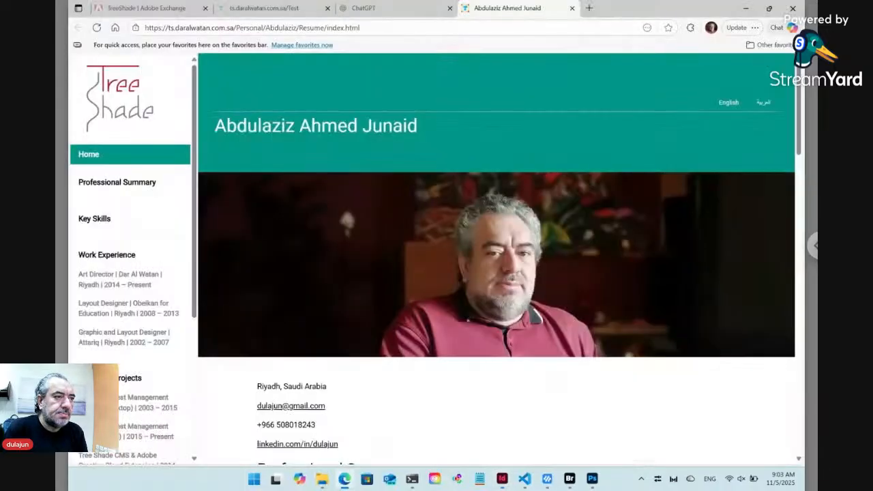
{"action": "left_click", "coordinate": [571, 8]}
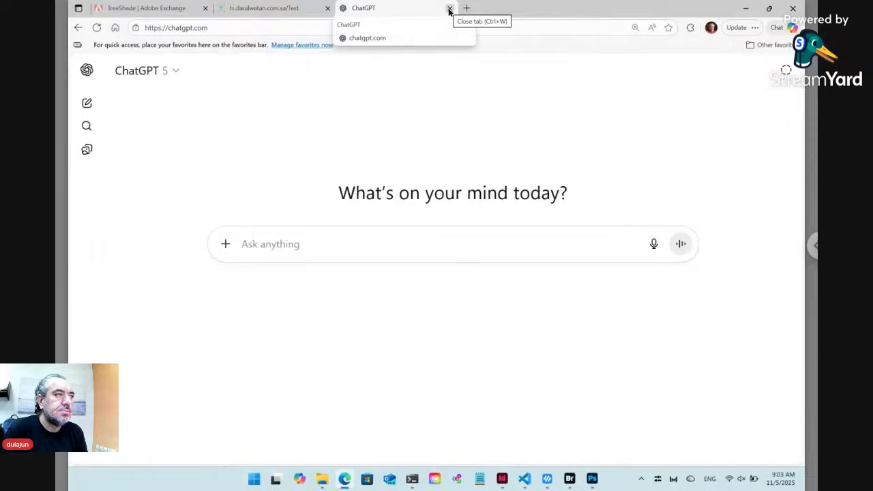
{"action": "left_click", "coordinate": [155, 10]}
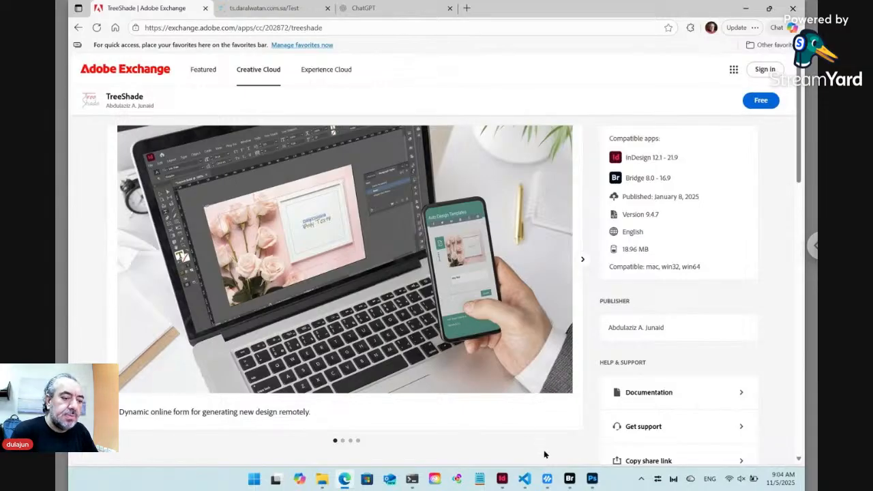
- Switch to Adobe Bridge and show the Workshop version of the Resume folder
{"action": "mouse_move", "coordinate": [571, 481]}
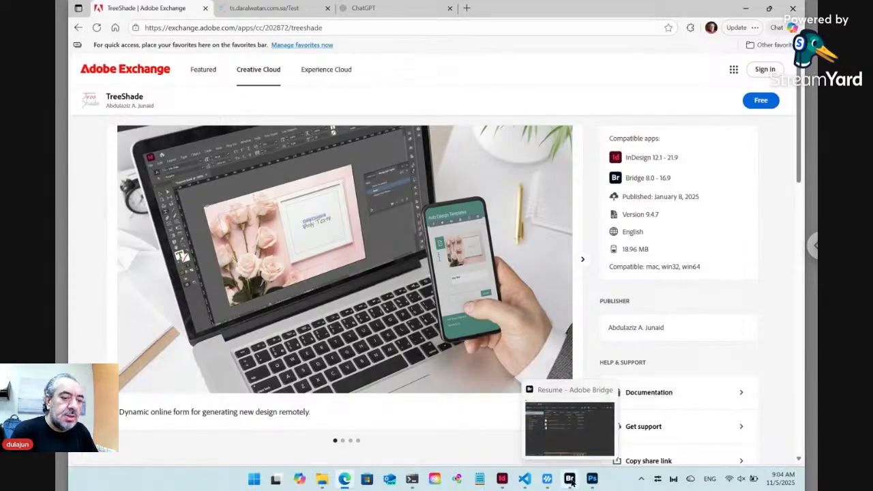
{"action": "left_click", "coordinate": [570, 479]}
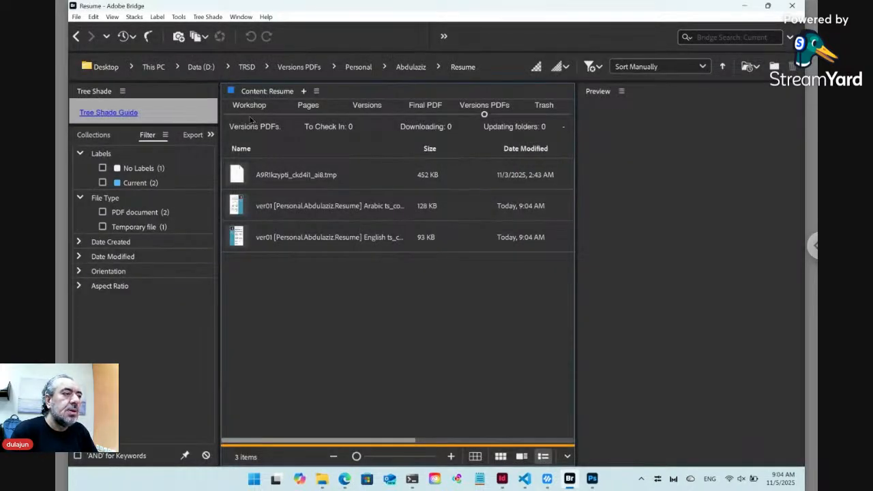
{"action": "left_click", "coordinate": [249, 113]}
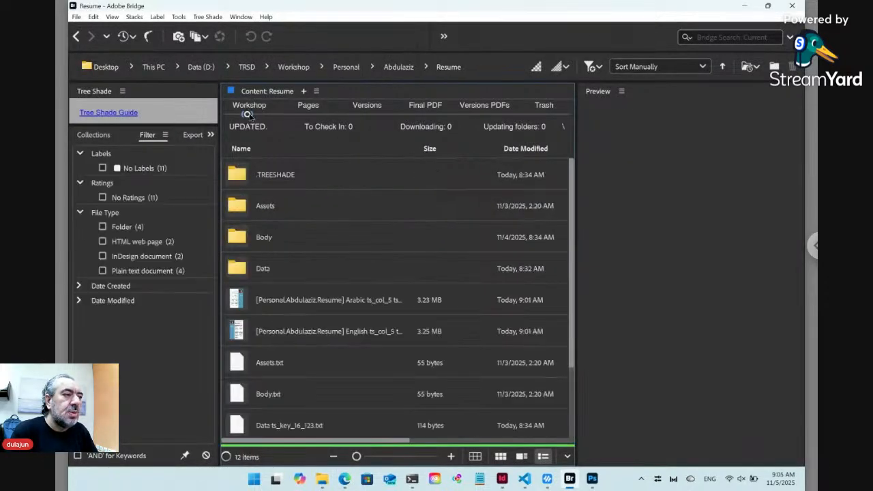
{"action": "left_click", "coordinate": [213, 19]}
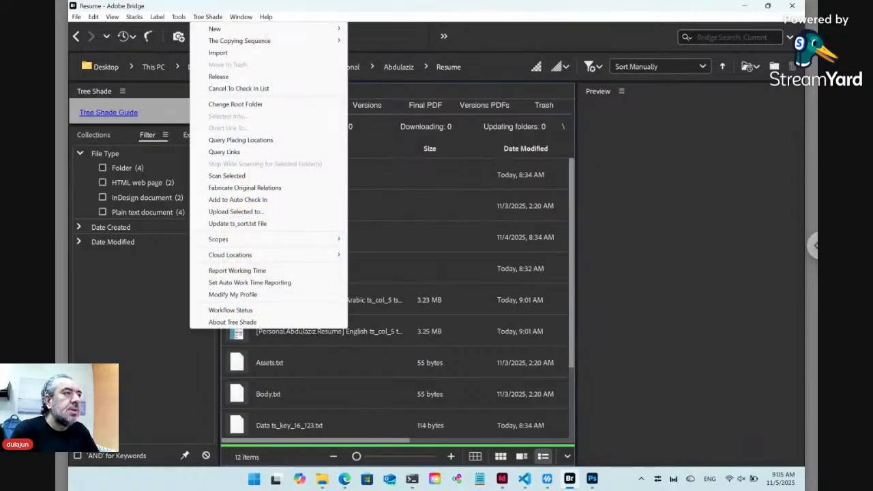
{"action": "mouse_move", "coordinate": [238, 19]}
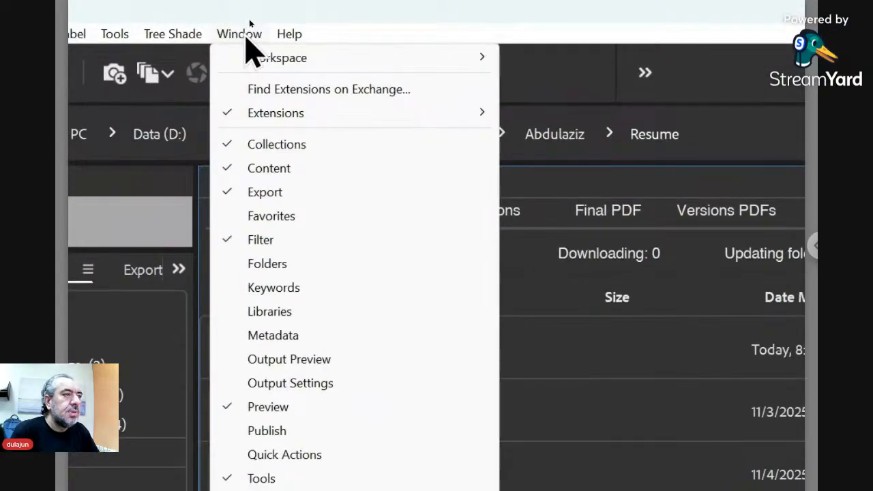
{"action": "mouse_move", "coordinate": [377, 123]}
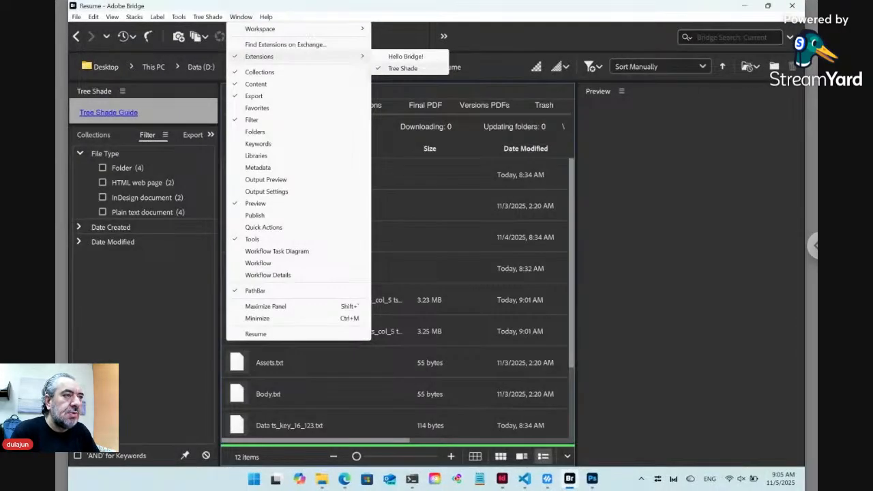
{"action": "left_click", "coordinate": [219, 97]}
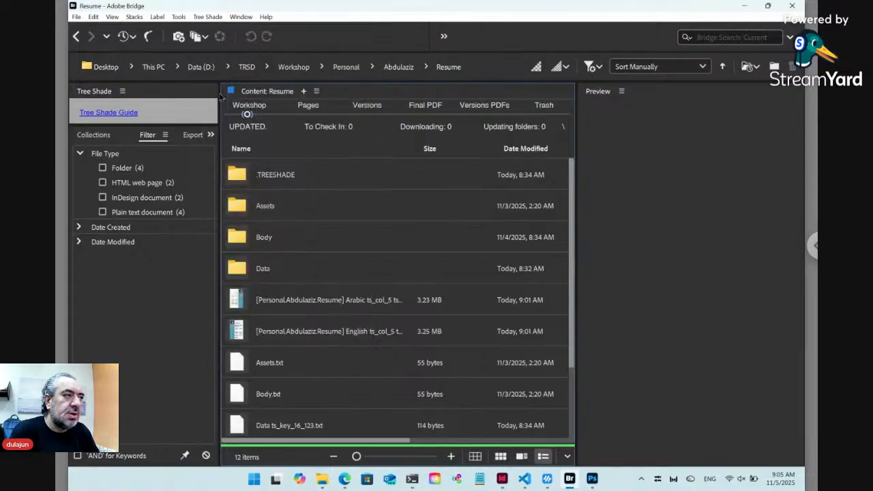
- Go up to the TRSD root folder and open the Test folder inside its Workshop folder
{"action": "left_click", "coordinate": [247, 71]}
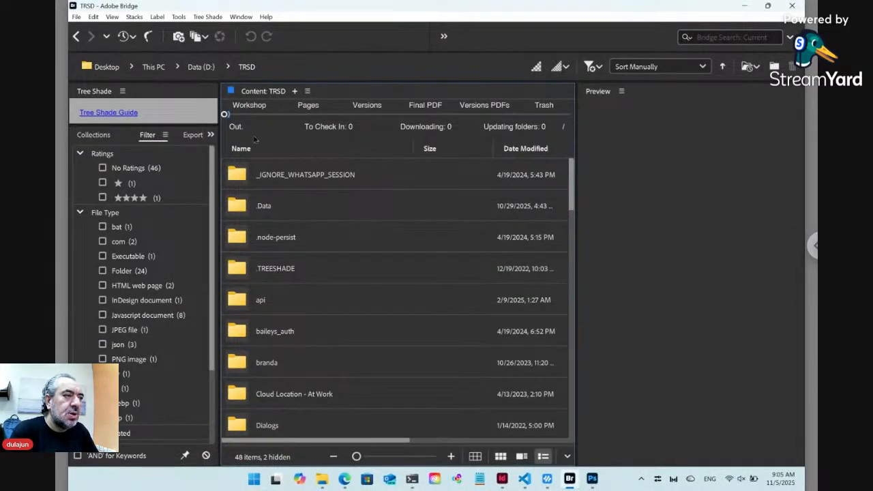
{"action": "left_click", "coordinate": [249, 111]}
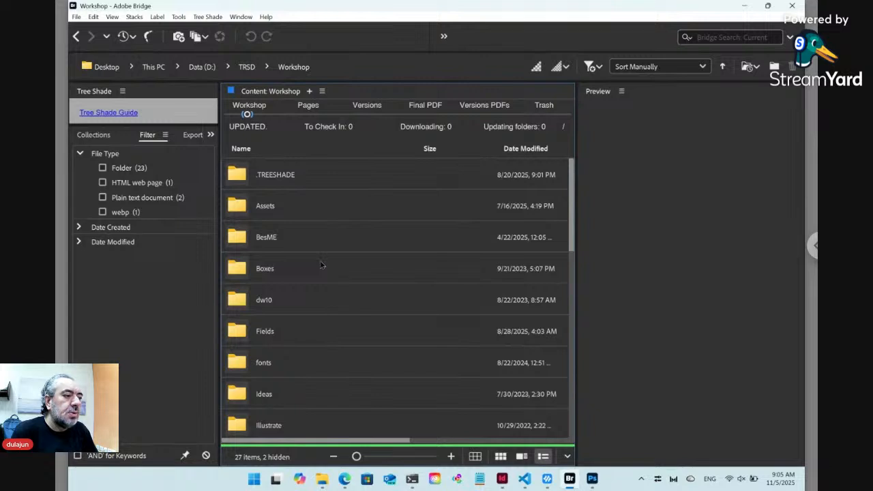
{"action": "left_click", "coordinate": [311, 301]}
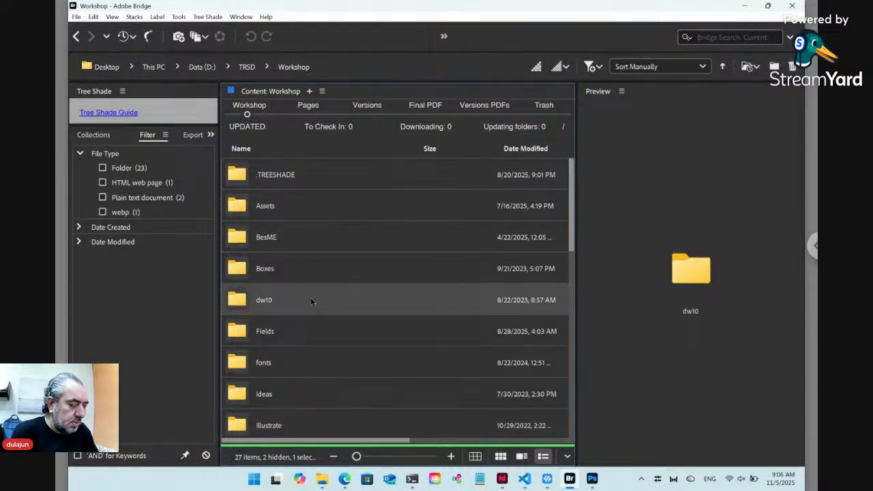
{"action": "key", "text": "End"}
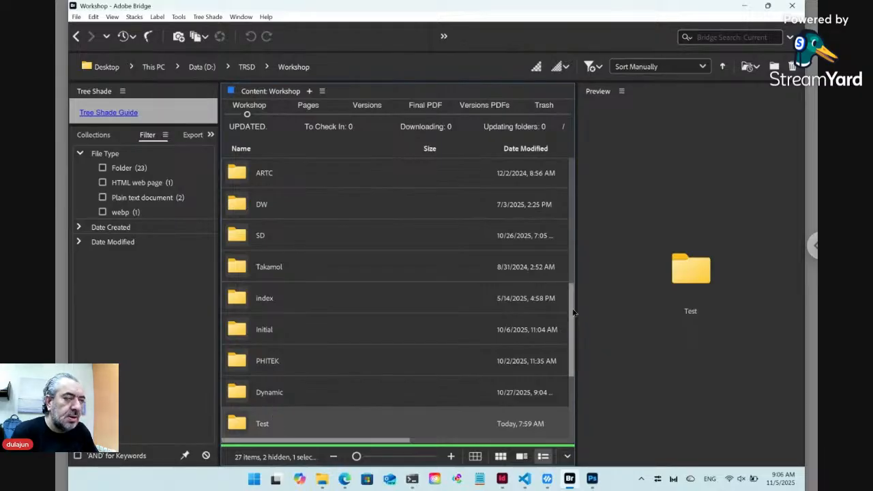
{"action": "left_click_drag", "start_coordinate": [571, 310], "coordinate": [573, 347]}
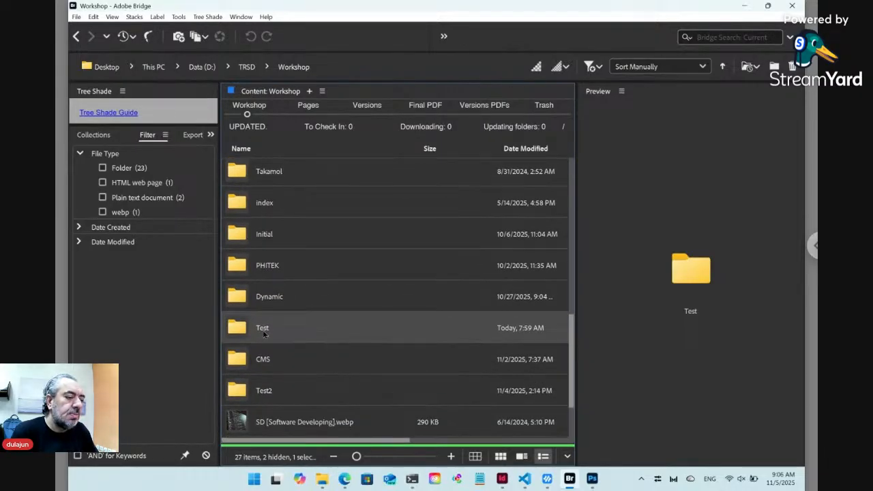
{"action": "double_click", "coordinate": [244, 330]}
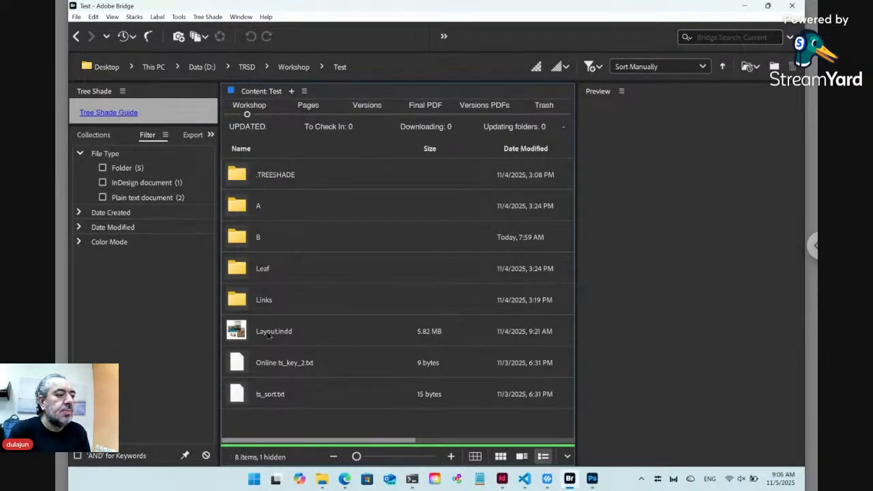
- Move the folders A, B, Leaf and Links to the Tree Shade trash, including files used in documents but not the paired folder
{"action": "left_click", "coordinate": [263, 333]}
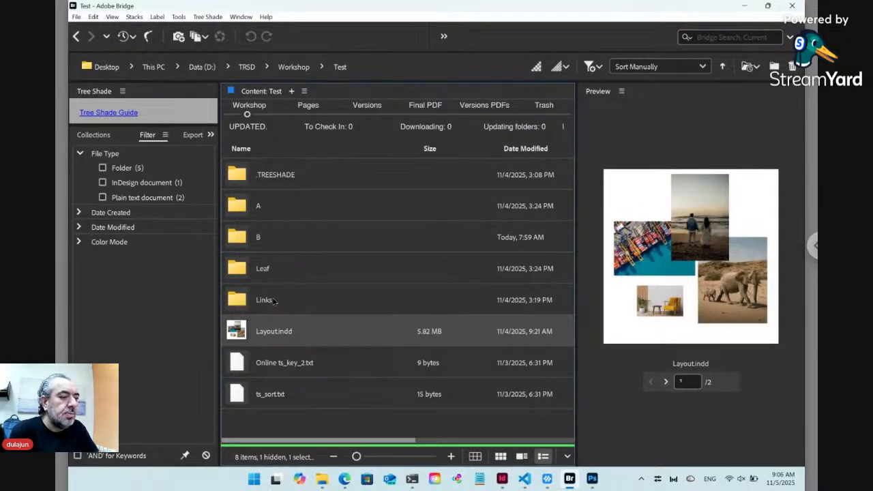
{"action": "left_click", "coordinate": [268, 300]}
{"action": "left_click", "coordinate": [271, 212], "text": "shift"}
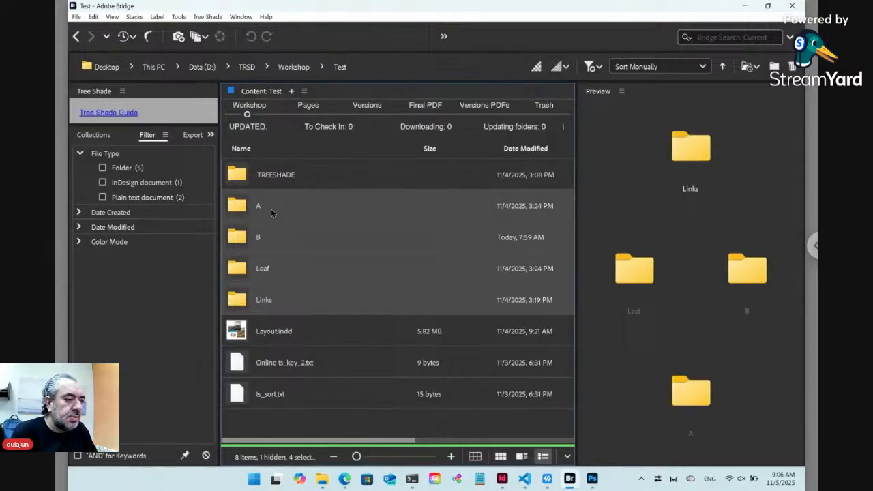
{"action": "left_click", "coordinate": [211, 17]}
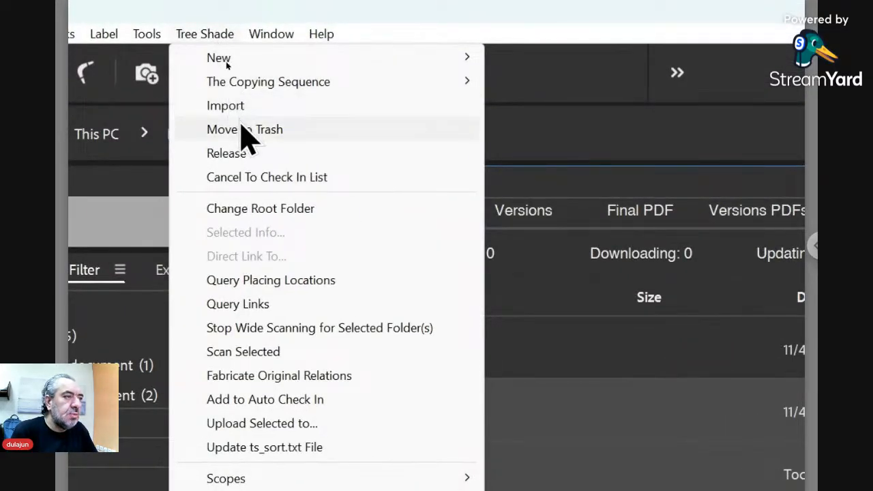
{"action": "left_click", "coordinate": [244, 130]}
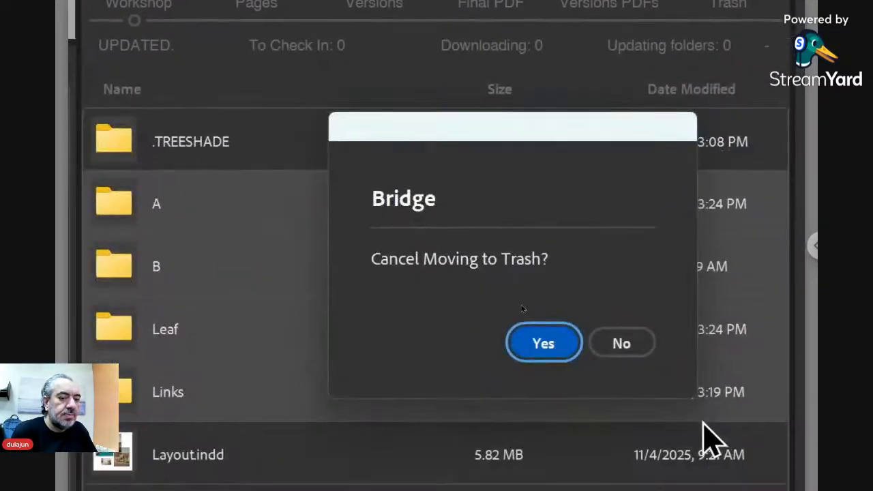
{"action": "left_click", "coordinate": [627, 343]}
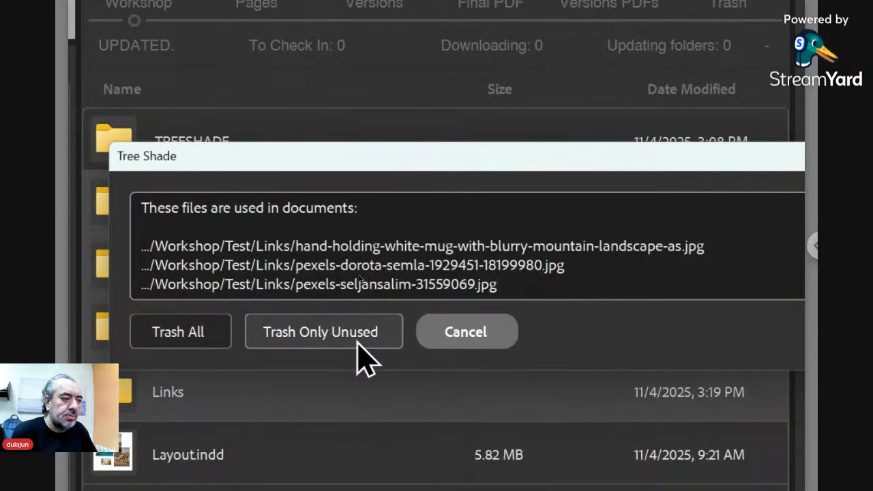
{"action": "left_click", "coordinate": [180, 336]}
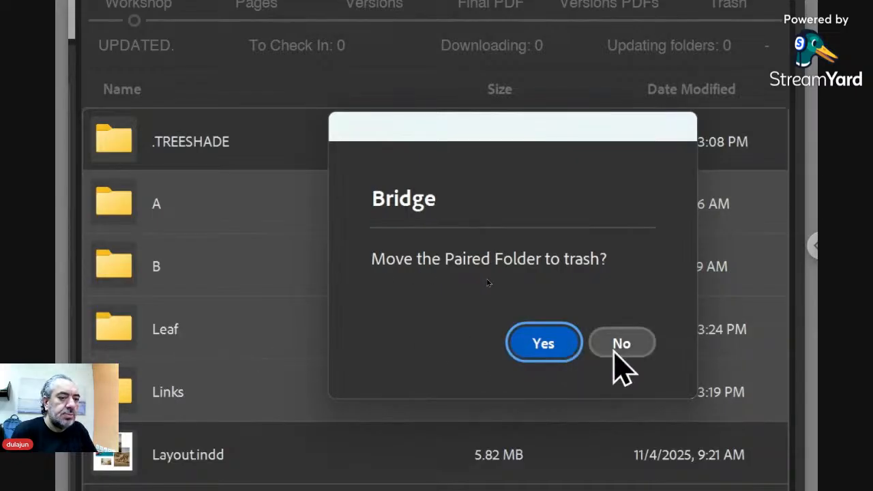
{"action": "left_click", "coordinate": [614, 352]}
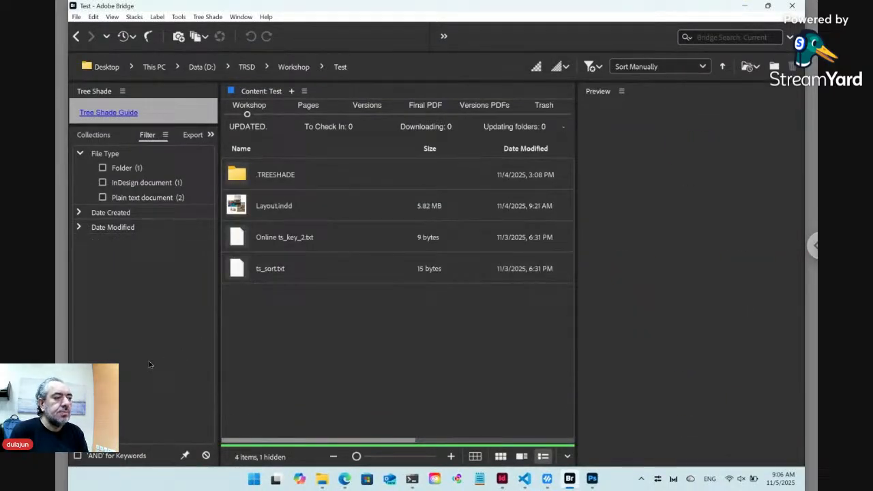
- Open Layout.indd from the Test folder in InDesign and delete all the images on its first page
{"action": "left_click", "coordinate": [321, 214]}
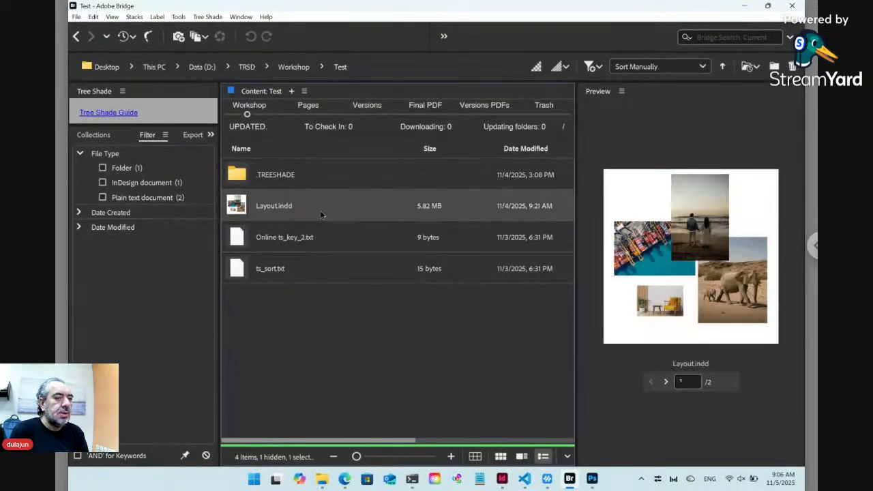
{"action": "double_click", "coordinate": [244, 213]}
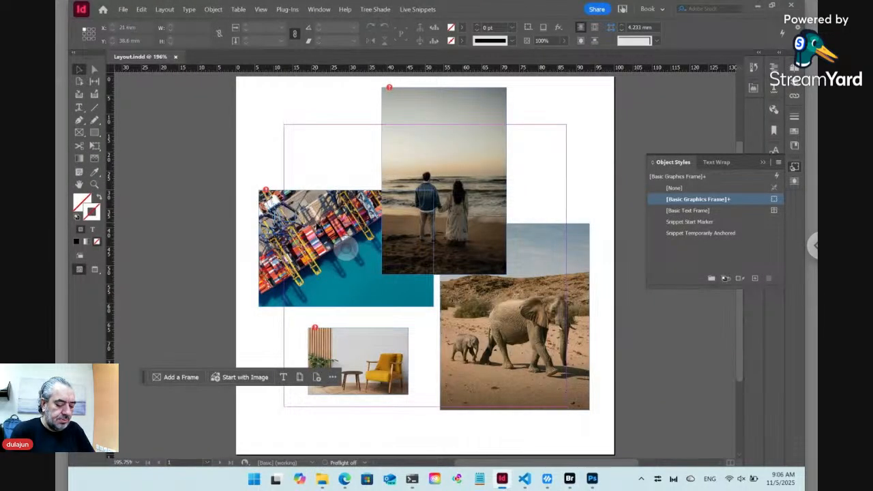
{"action": "key", "text": "ctrl+a"}
{"action": "key", "text": "Delete"}
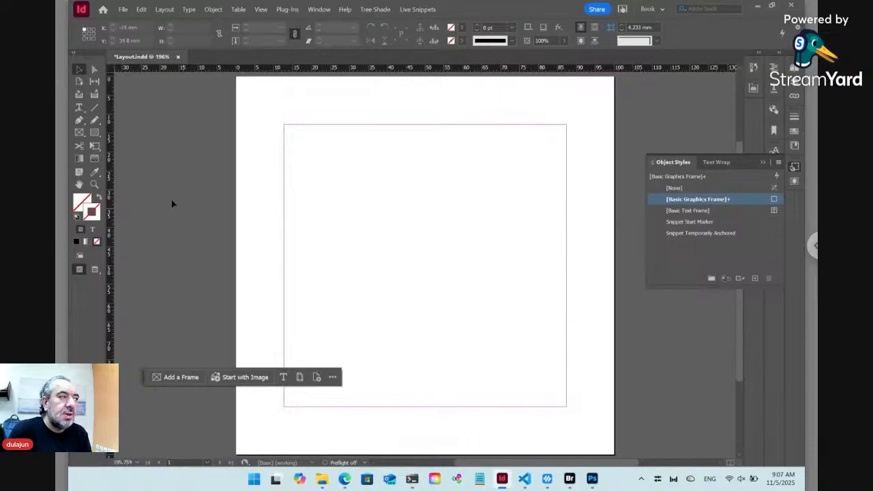
- Add a text frame along the bottom margin, spanning the margin width, with the text "Riyadh - Saudi Arabia" aligned left and running left-to-right
{"action": "key", "text": "t"}
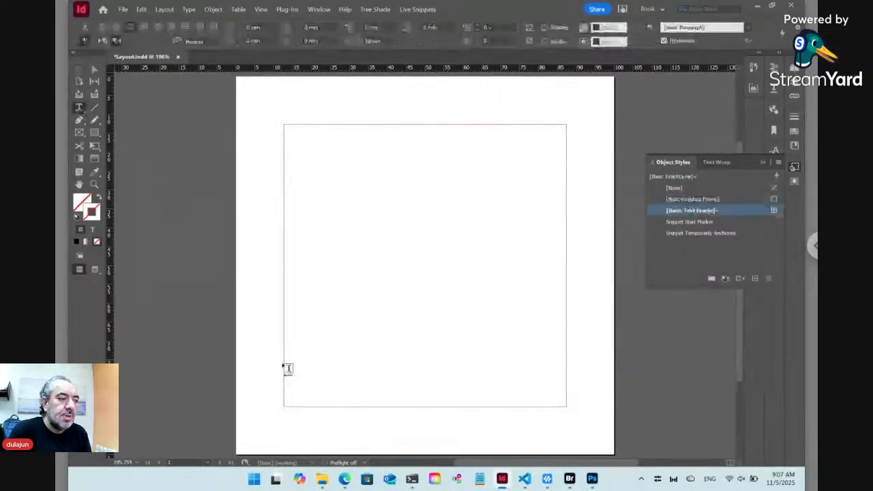
{"action": "left_click_drag", "start_coordinate": [284, 356], "coordinate": [565, 406]}
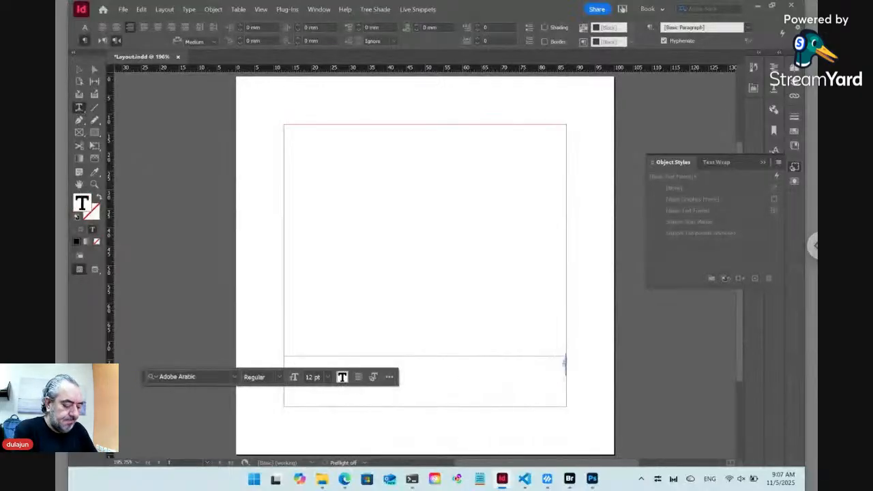
{"action": "type", "text": "#Riyadh"}
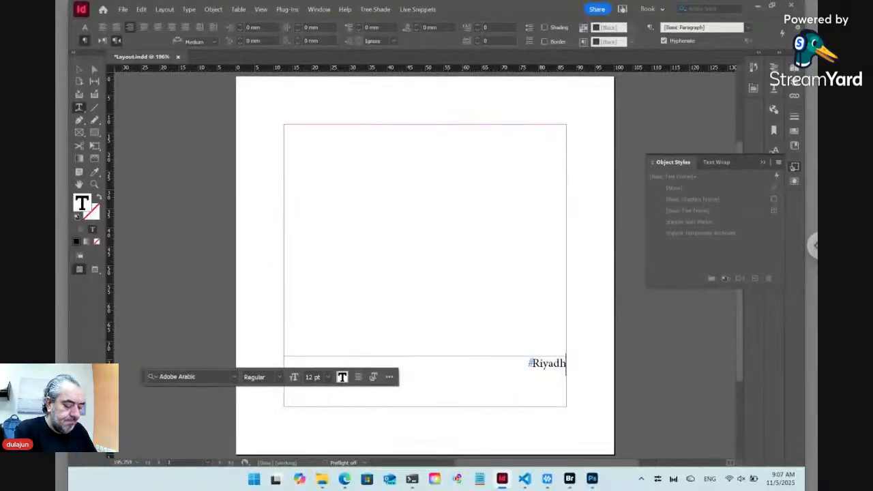
{"action": "type", "text": " - Saudi"}
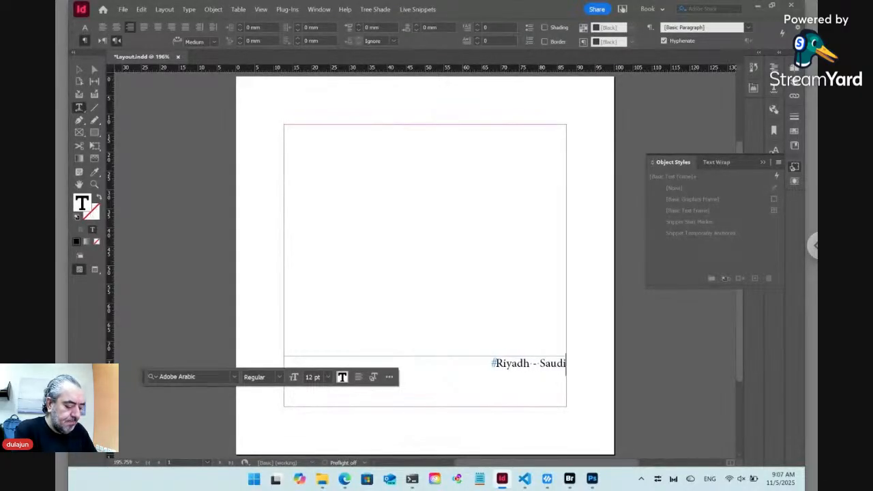
{"action": "type", "text": " Arabia"}
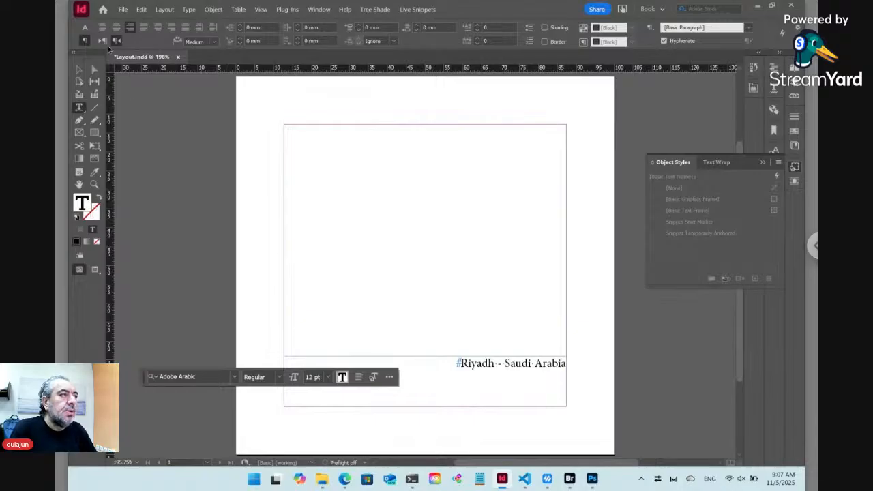
{"action": "key", "text": "ctrl+shift+l"}
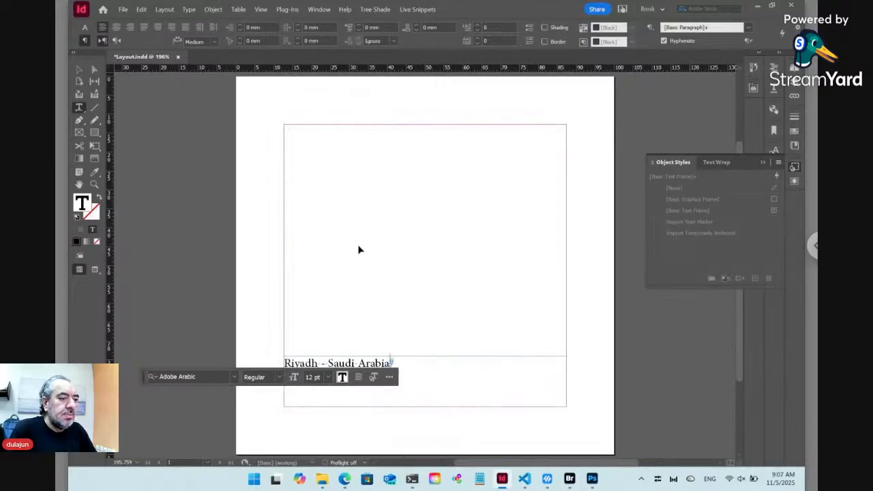
- Apply the Main paragraph style to all the text in the "Riyadh - Saudi Arabia" frame and set its direction back to left-to-right
{"action": "key", "text": "ctrl+a"}
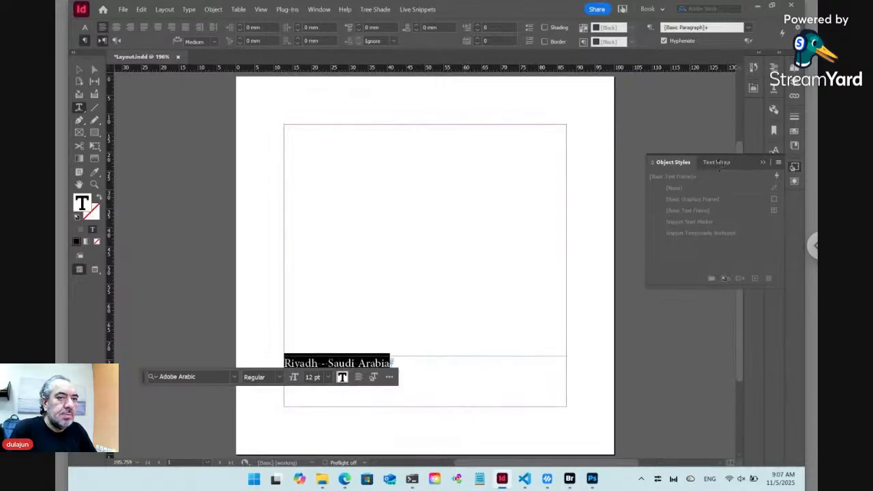
{"action": "left_click", "coordinate": [793, 166]}
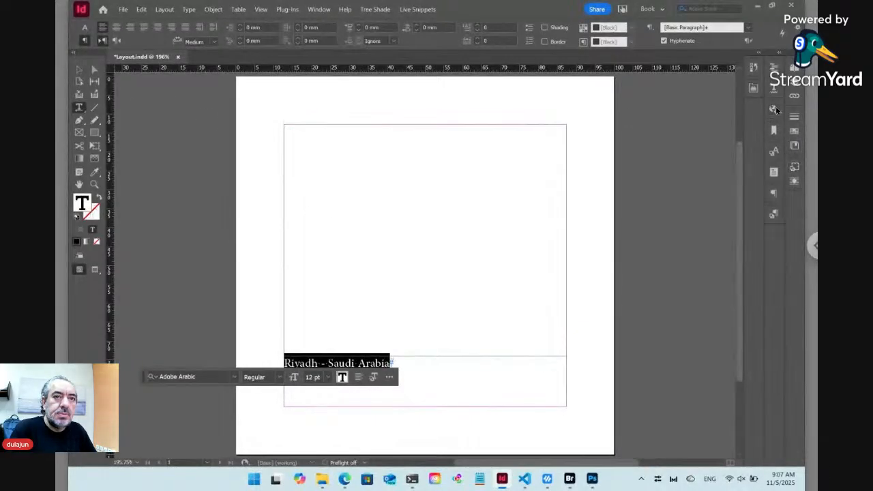
{"action": "left_click", "coordinate": [770, 214]}
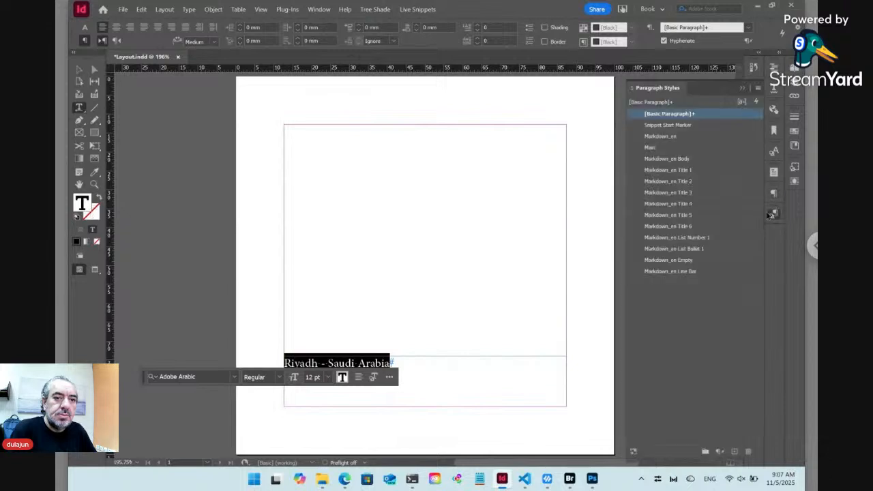
{"action": "left_click", "coordinate": [665, 148]}
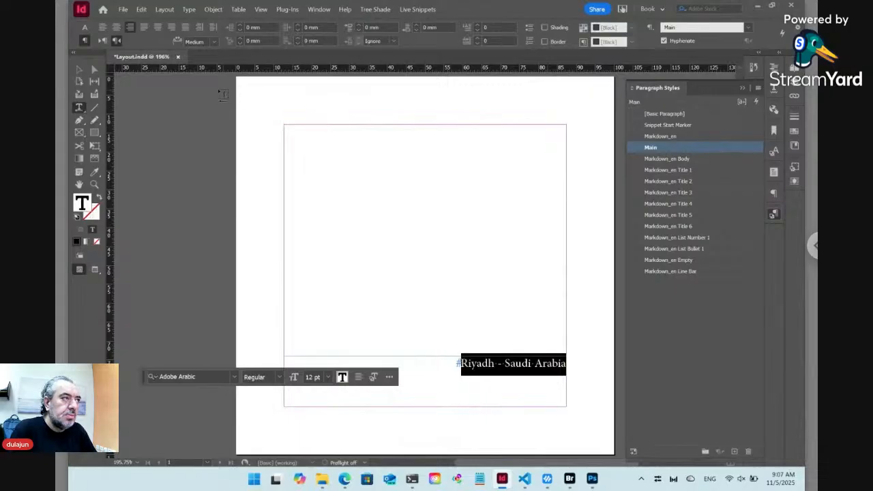
{"action": "left_click", "coordinate": [101, 41]}
- Set the font of the "Riyadh - Saudi Arabia" text to Myriad Pro Regular
{"action": "left_click", "coordinate": [84, 28]}
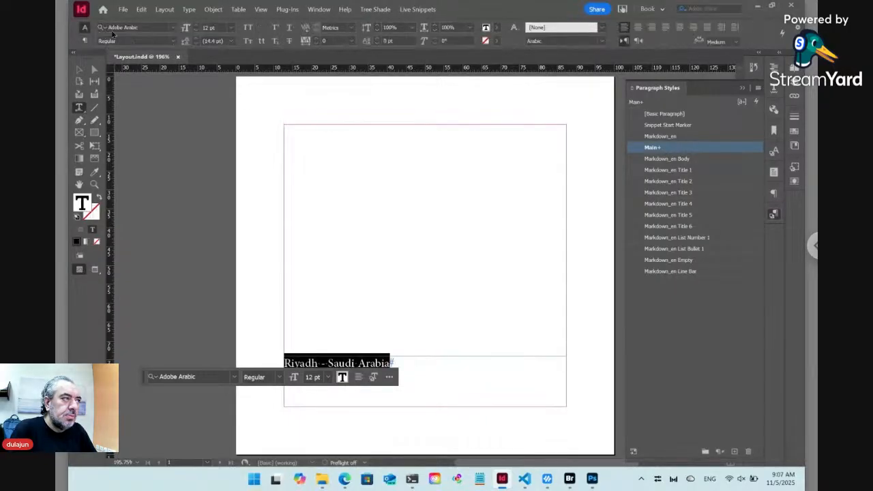
{"action": "left_click", "coordinate": [116, 27]}
{"action": "type", "text": "m"}
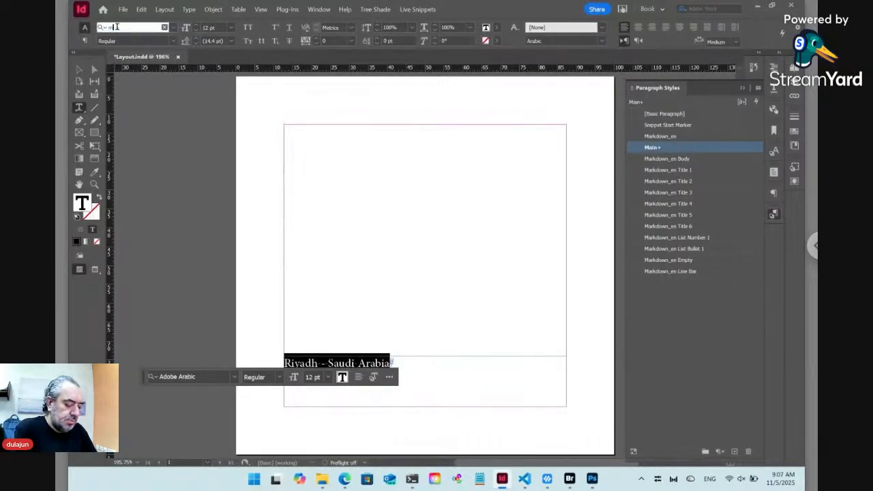
{"action": "type", "text": "yriad pro"}
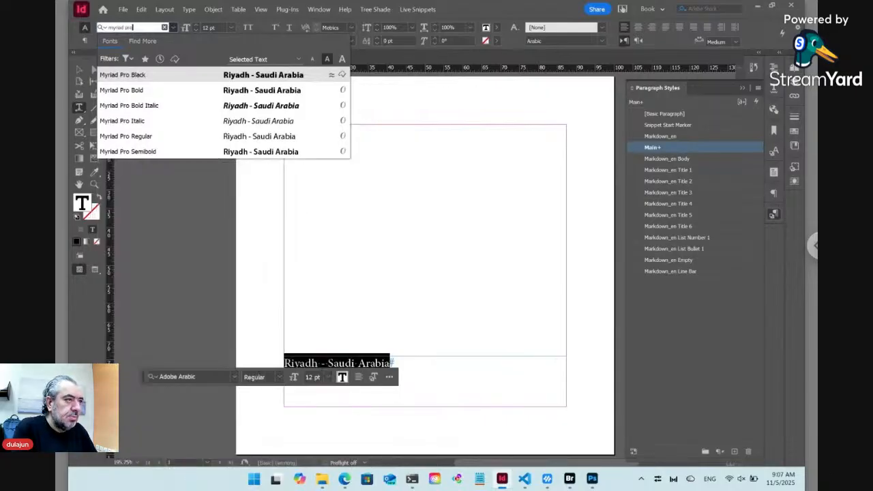
{"action": "left_click", "coordinate": [129, 91]}
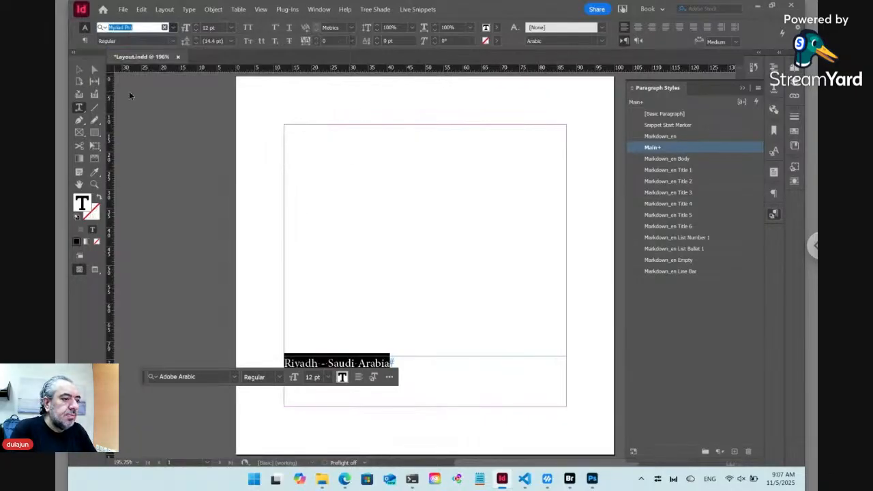
{"action": "left_click", "coordinate": [172, 41]}
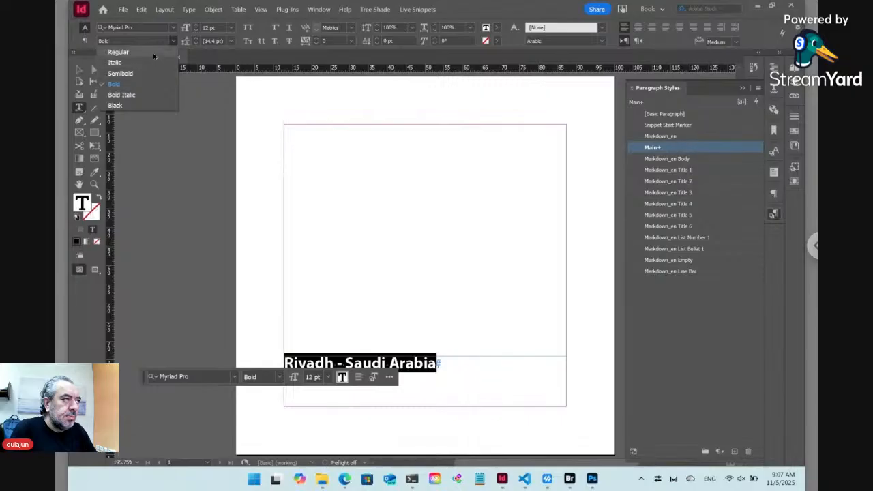
{"action": "left_click", "coordinate": [154, 52]}
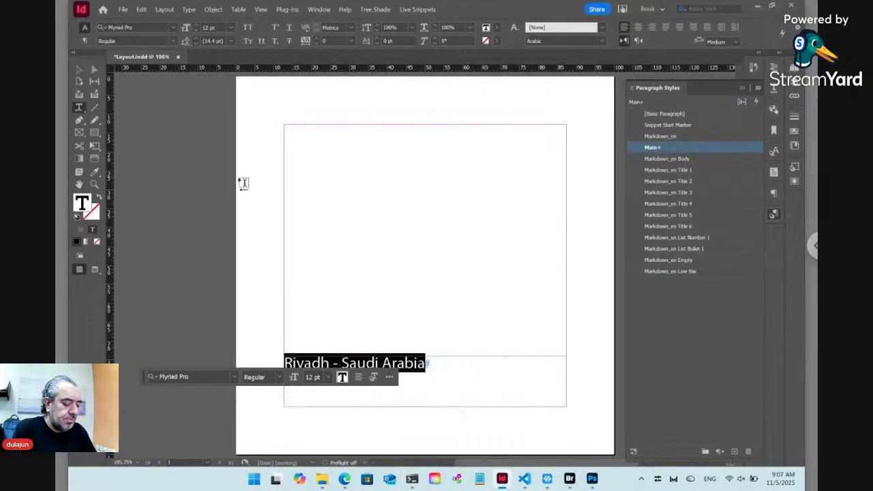
{"action": "left_click", "coordinate": [383, 362]}
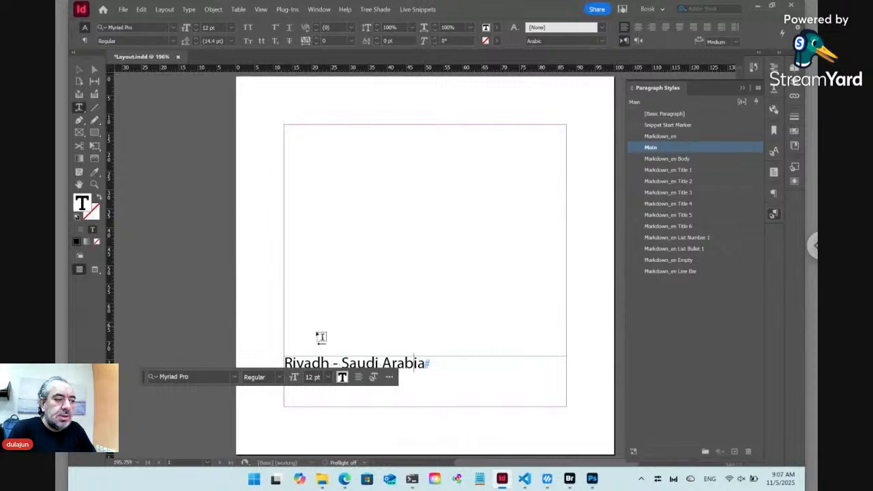
- Create a new live snippet from the whole "Riyadh - Saudi Arabia" line with the phrase "Content/Address"
{"action": "left_click_drag", "start_coordinate": [144, 380], "coordinate": [170, 299]}
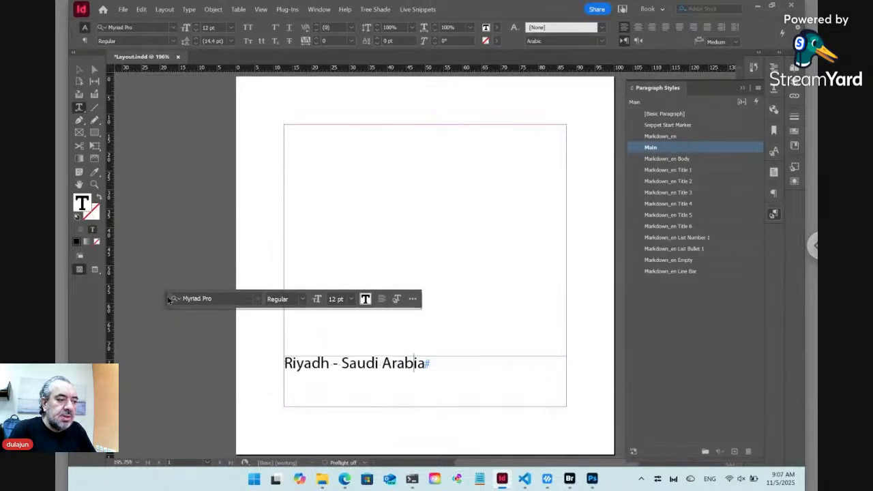
{"action": "triple_click", "coordinate": [318, 363]}
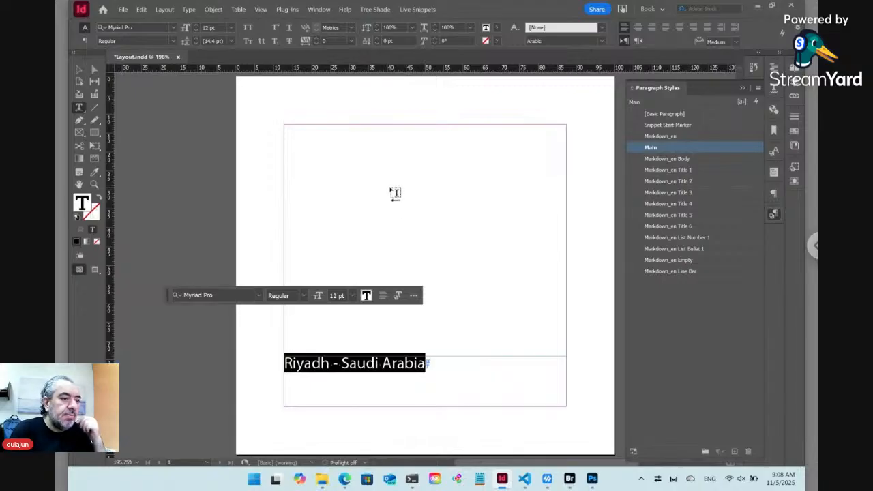
{"action": "left_click", "coordinate": [417, 9]}
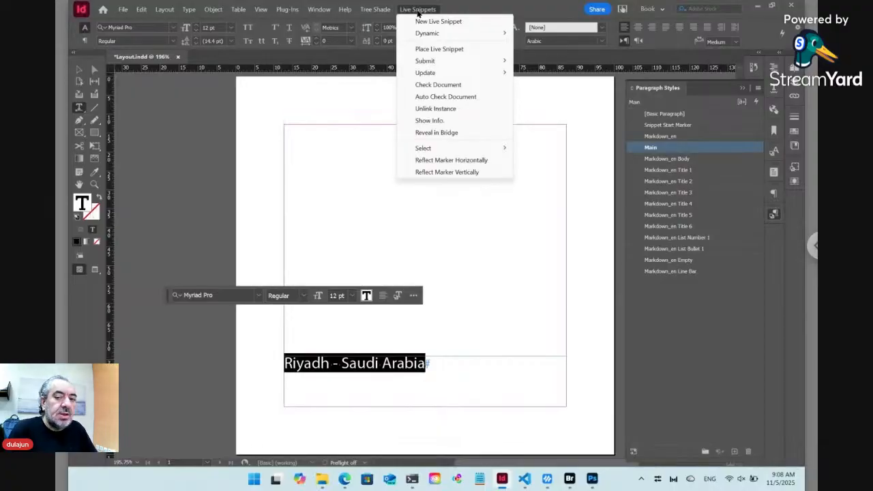
{"action": "mouse_move", "coordinate": [381, 13]}
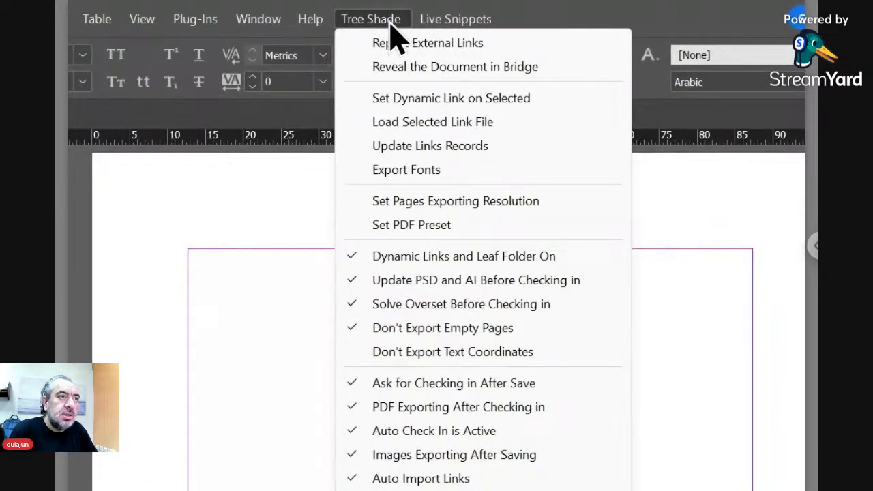
{"action": "mouse_move", "coordinate": [440, 28]}
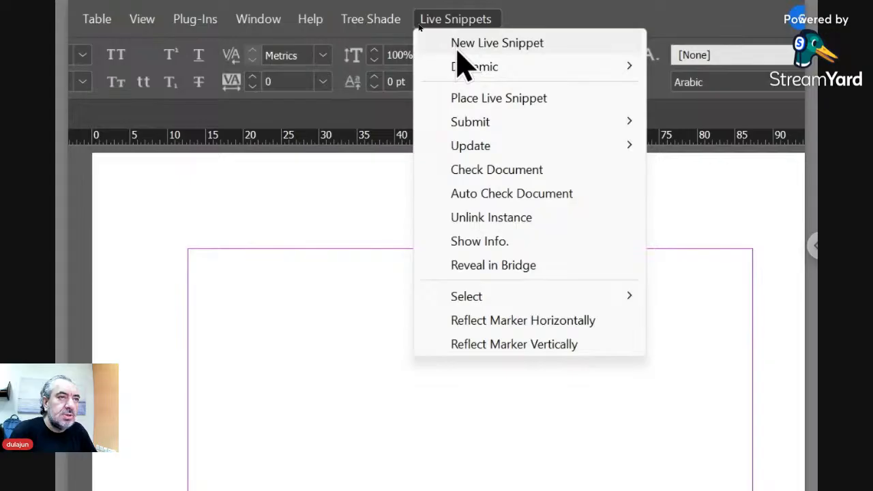
{"action": "left_click", "coordinate": [459, 56]}
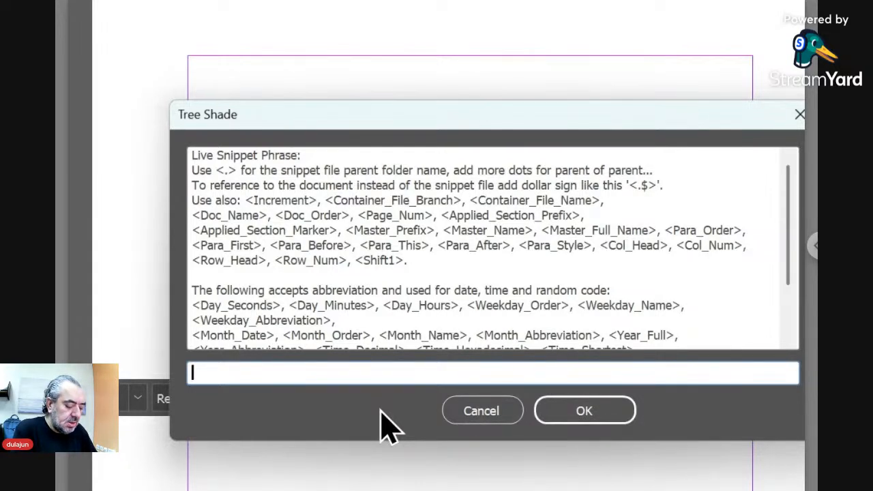
{"action": "type", "text": "Content"}
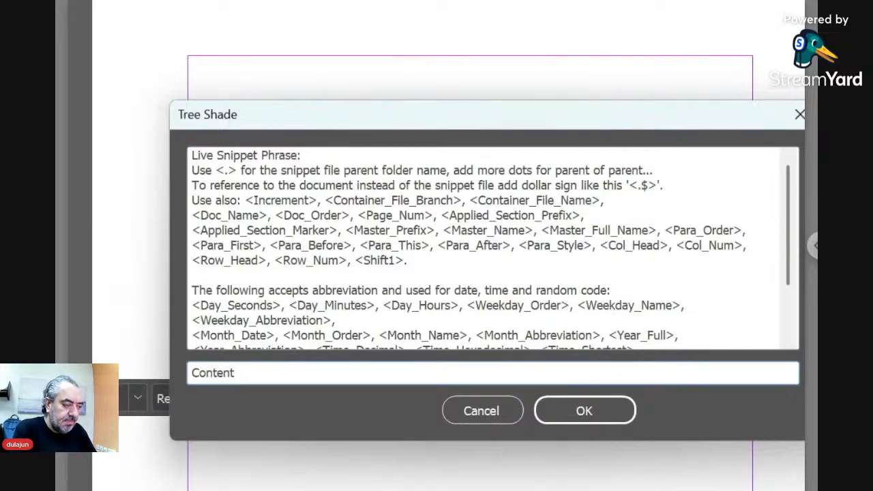
{"action": "type", "text": "/"}
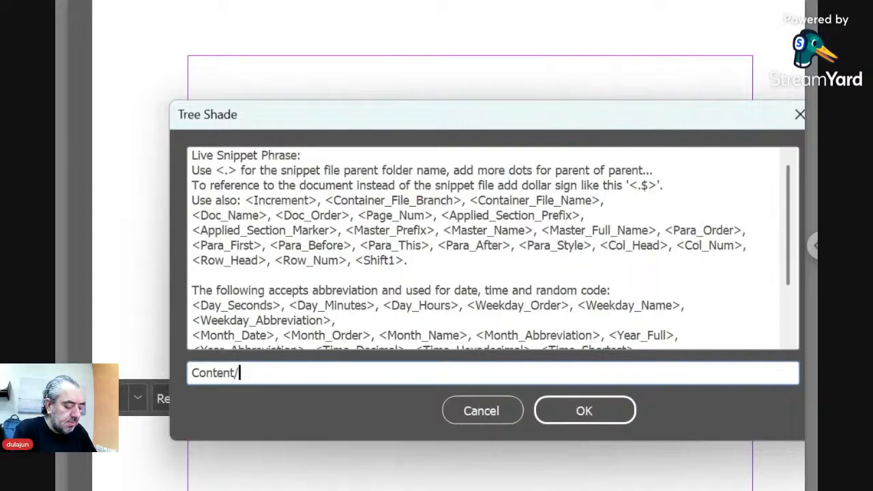
{"action": "type", "text": "Address"}
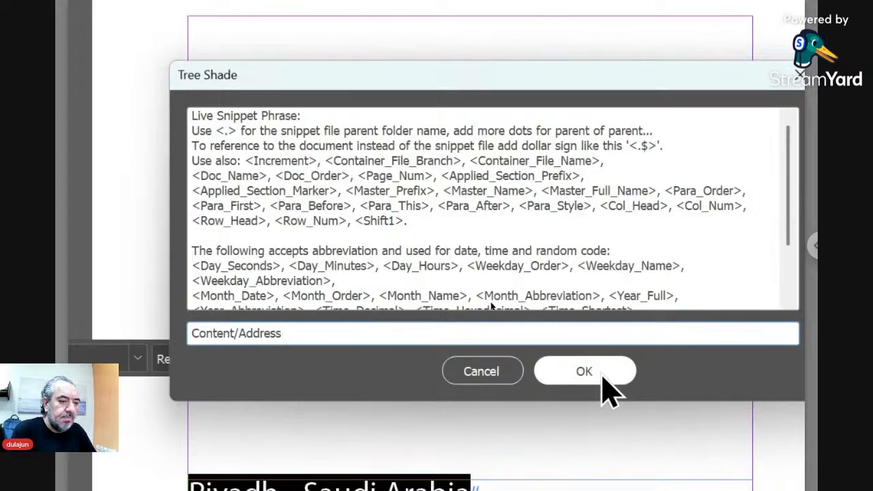
{"action": "left_click", "coordinate": [606, 385]}
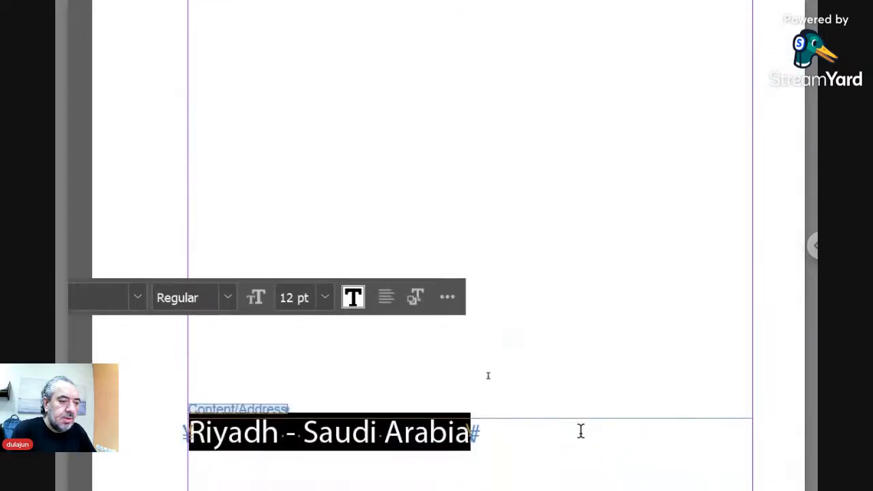
- Preview the page without its snippet markers and guides, and return to the normal view
{"action": "left_click", "coordinate": [383, 370]}
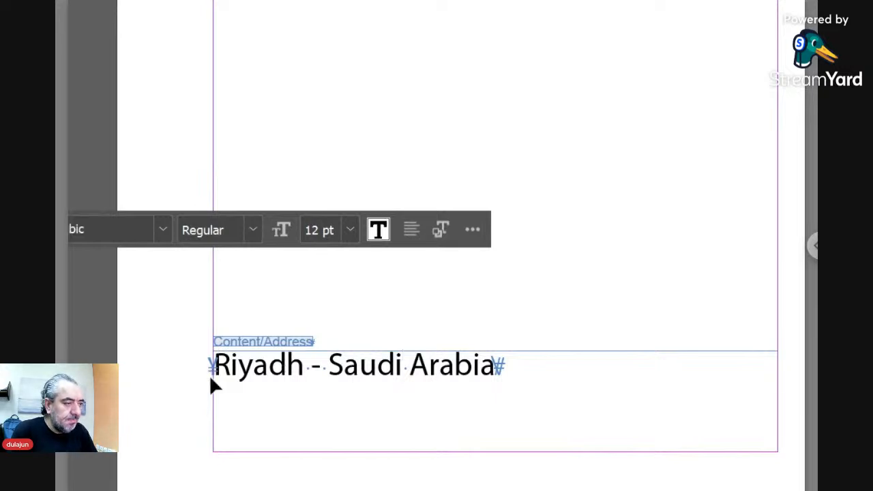
{"action": "key", "text": "Escape"}
{"action": "key", "text": "w"}
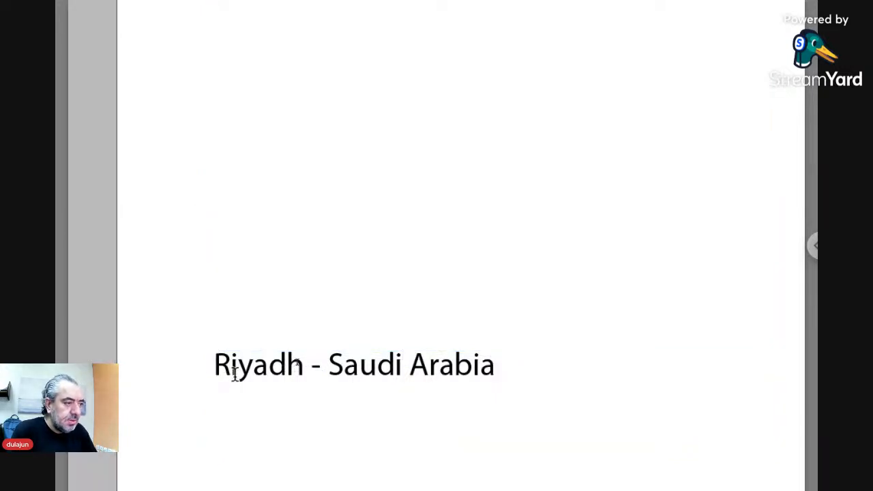
{"action": "key", "text": "w"}
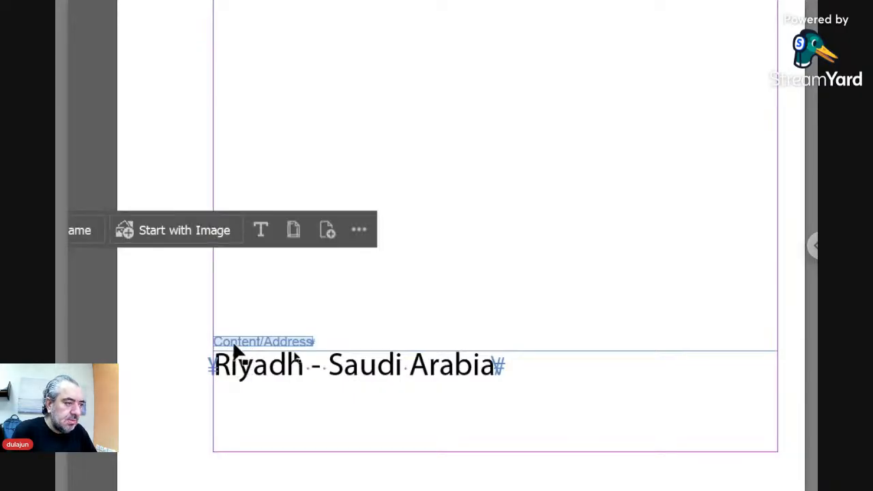
- Select the Content/Address snippet marker above the text and reveal the snippet's file in Bridge
{"action": "left_click", "coordinate": [234, 345]}
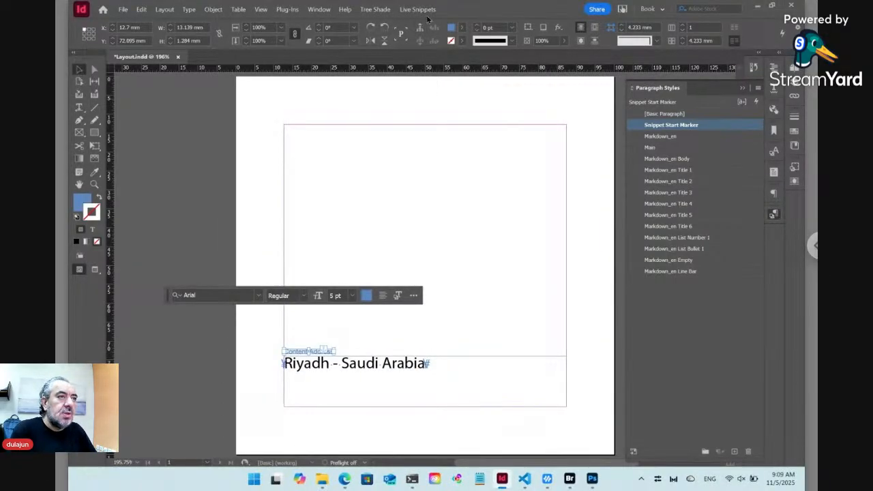
{"action": "left_click", "coordinate": [428, 11]}
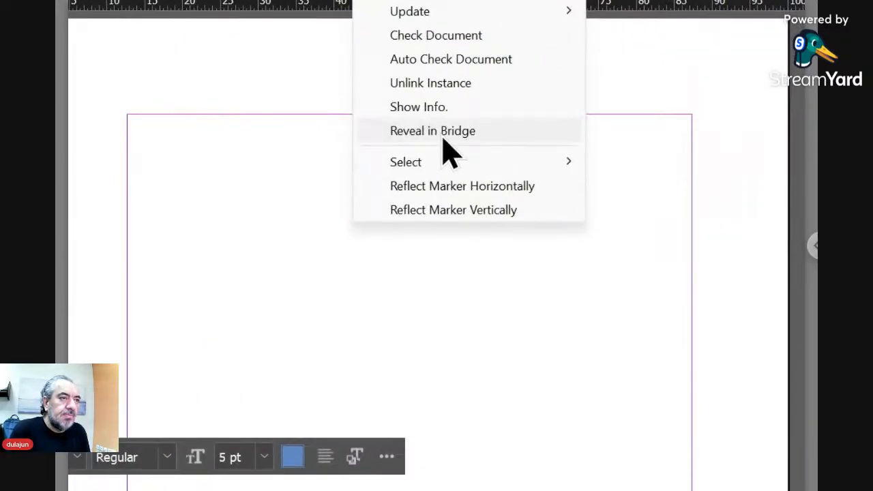
{"action": "left_click", "coordinate": [442, 136]}
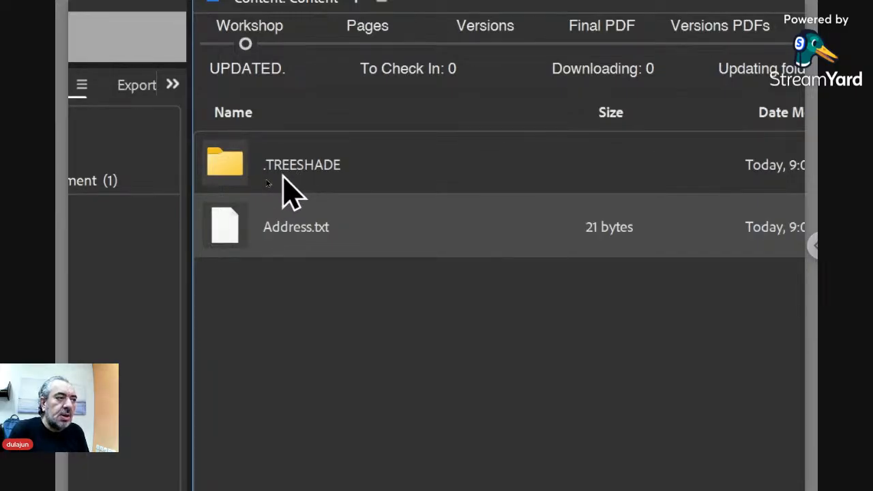
{"action": "left_click", "coordinate": [290, 296]}
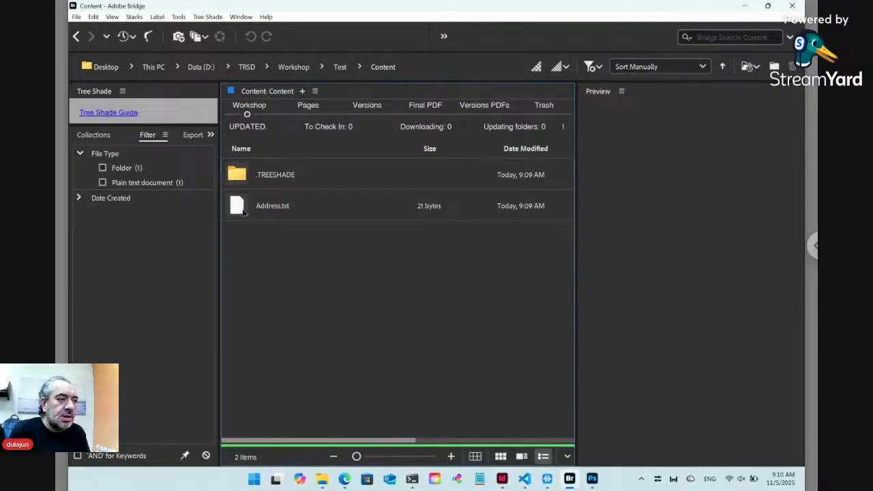
- Open Address.txt to read its content, close it without changes, and go back up to the Test folder
{"action": "double_click", "coordinate": [242, 213]}
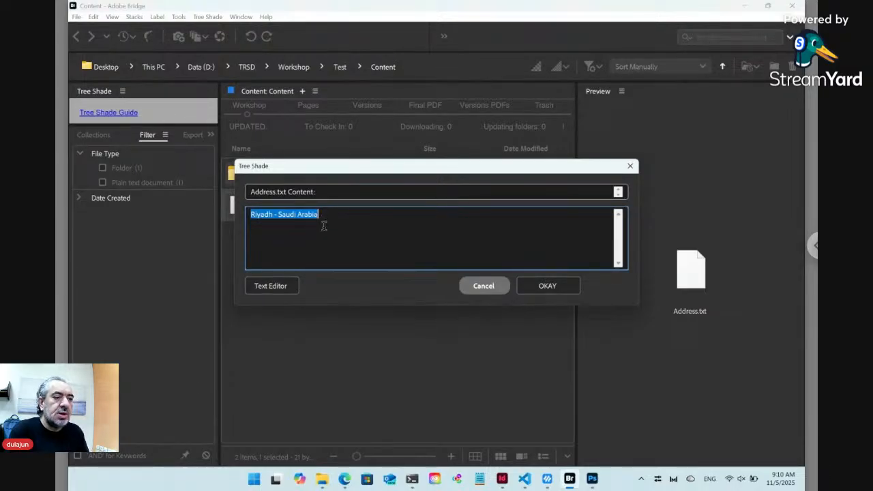
{"action": "left_click", "coordinate": [485, 287]}
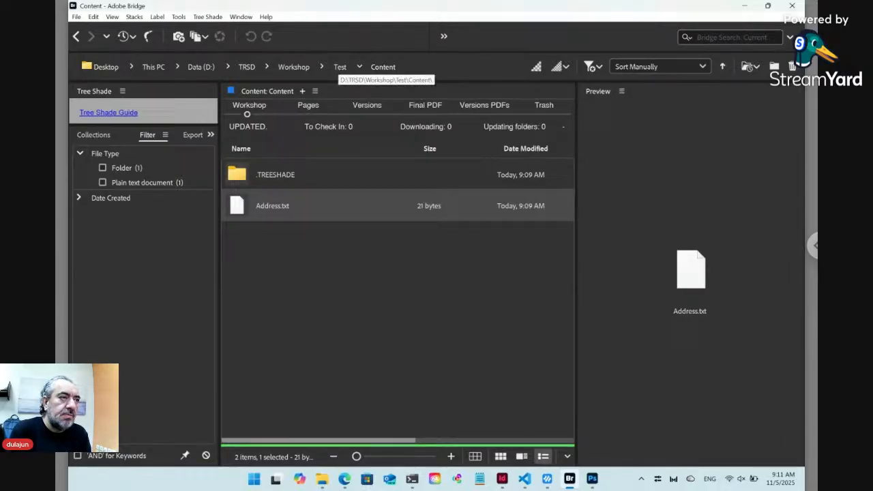
{"action": "left_click", "coordinate": [340, 66]}
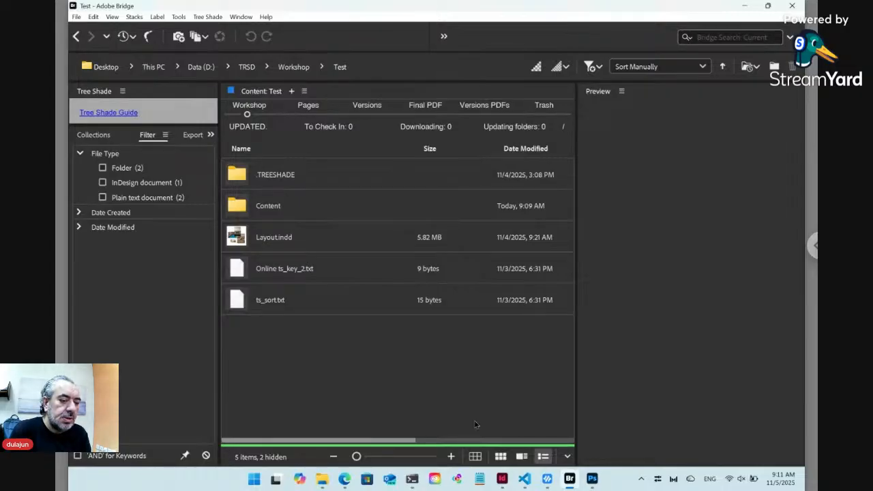
- Switch back to Layout.indd in InDesign, save the document and agree to check it in
{"action": "mouse_move", "coordinate": [504, 476]}
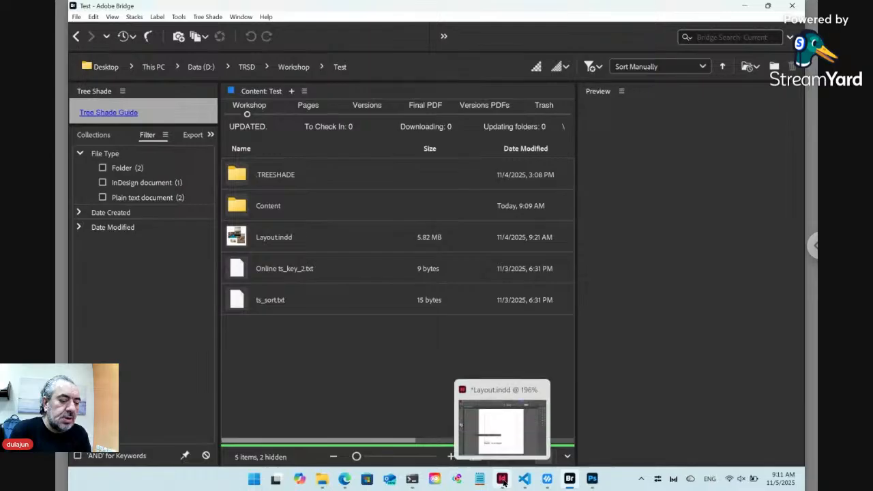
{"action": "left_click", "coordinate": [460, 392]}
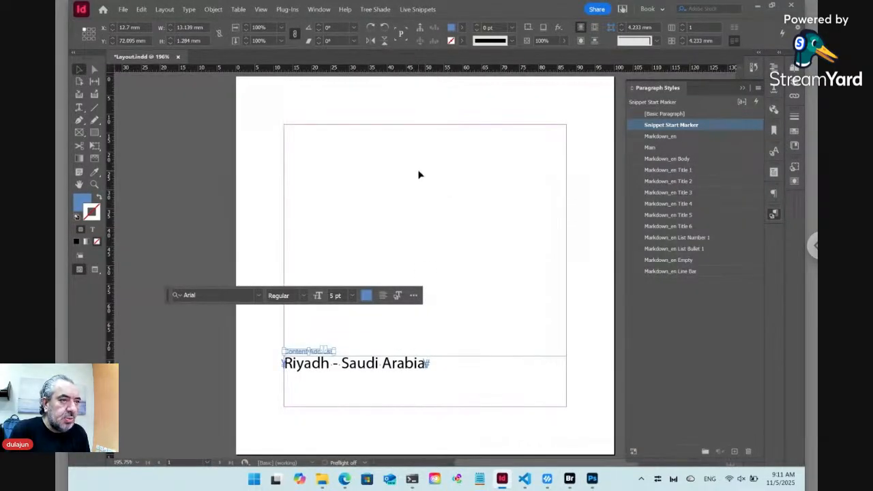
{"action": "key", "text": "ctrl+s"}
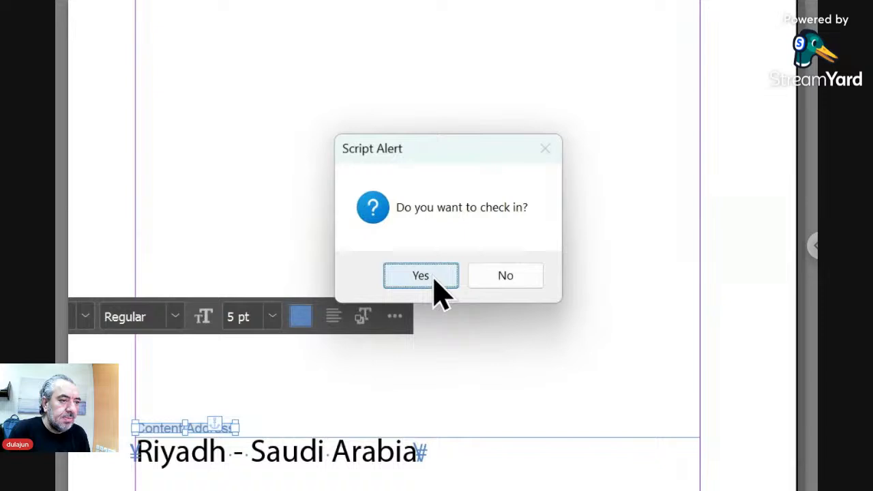
{"action": "left_click", "coordinate": [431, 276]}
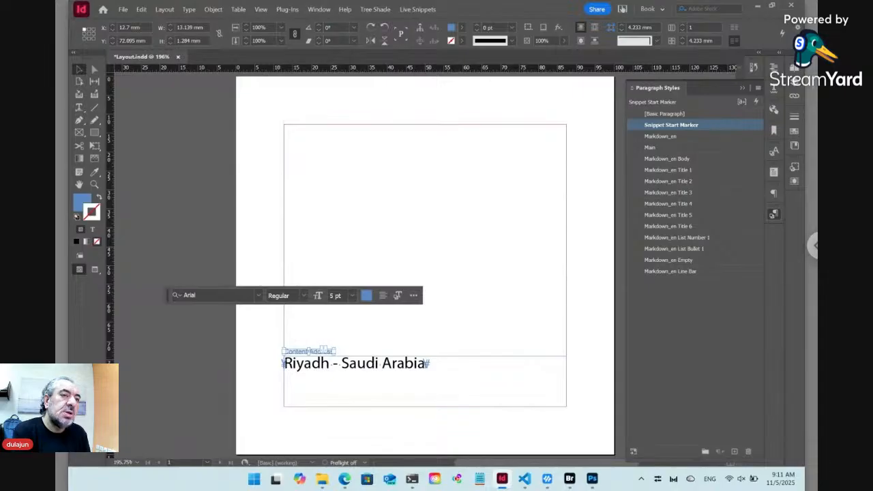
- Save the layout document, switch to Bridge and change the Test folder's view from Versions PDFs to Workshop
{"action": "key", "text": "ctrl+s"}
{"action": "key", "text": "alt+Tab"}
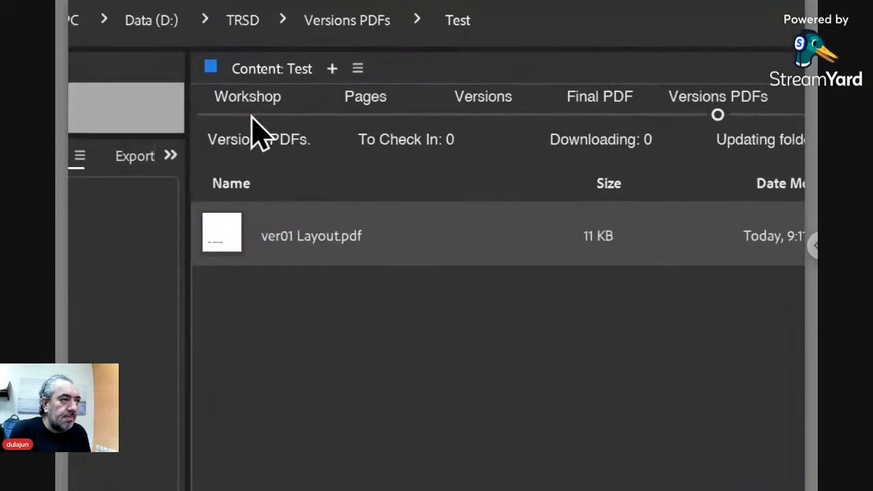
{"action": "left_click", "coordinate": [248, 115]}
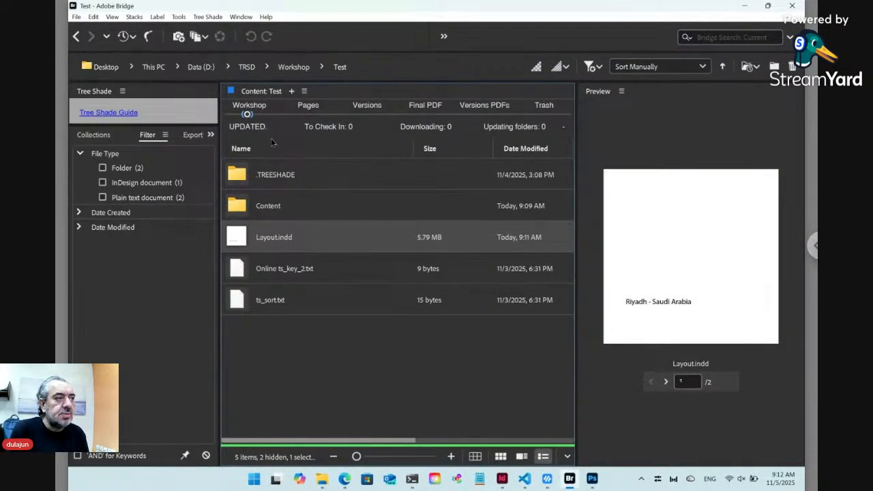
- Select Online ts_key_2.txt and review Tree Shade's templates for new items and its Copying Sequence commands
{"action": "left_click", "coordinate": [292, 272]}
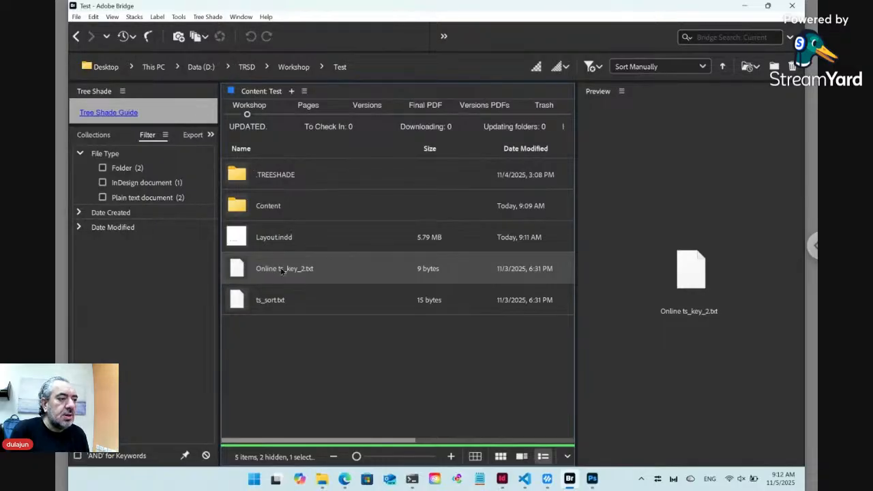
{"action": "left_click", "coordinate": [212, 17]}
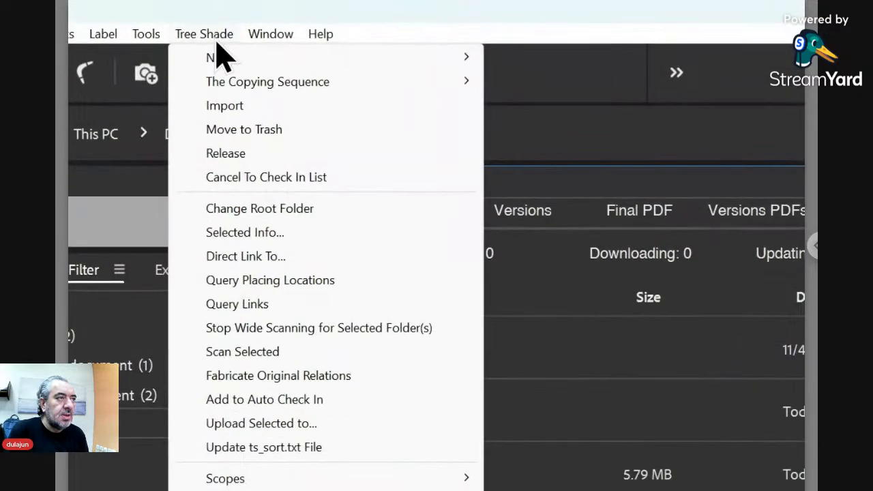
{"action": "mouse_move", "coordinate": [216, 29]}
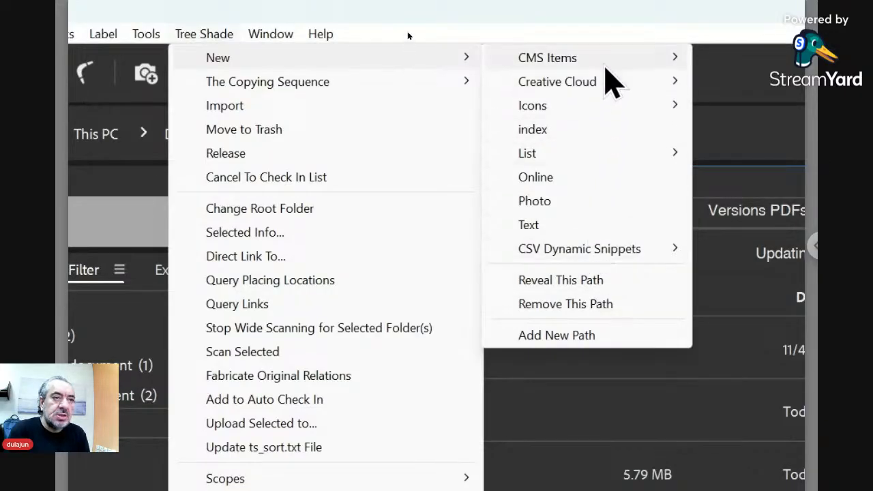
{"action": "mouse_move", "coordinate": [600, 116]}
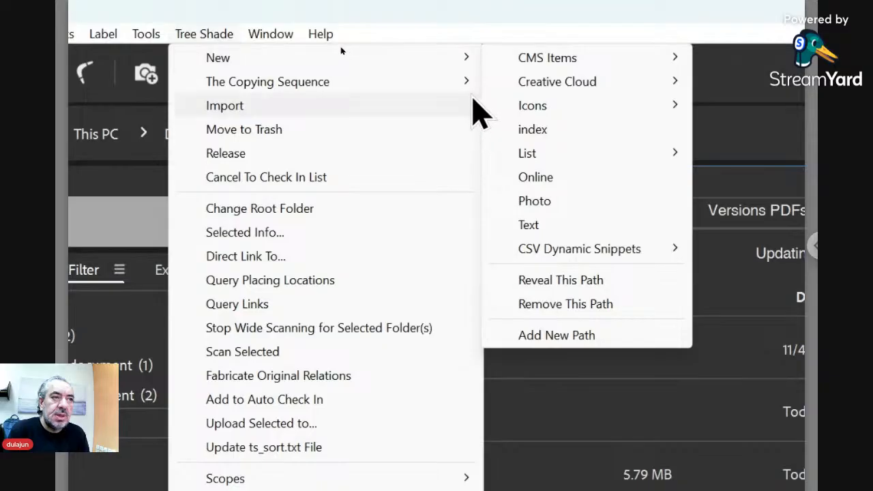
{"action": "mouse_move", "coordinate": [469, 84]}
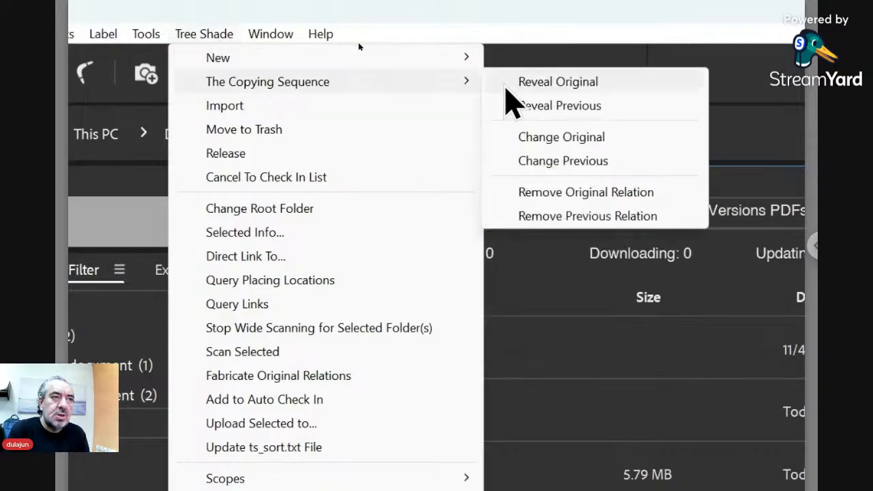
{"action": "left_click", "coordinate": [536, 194]}
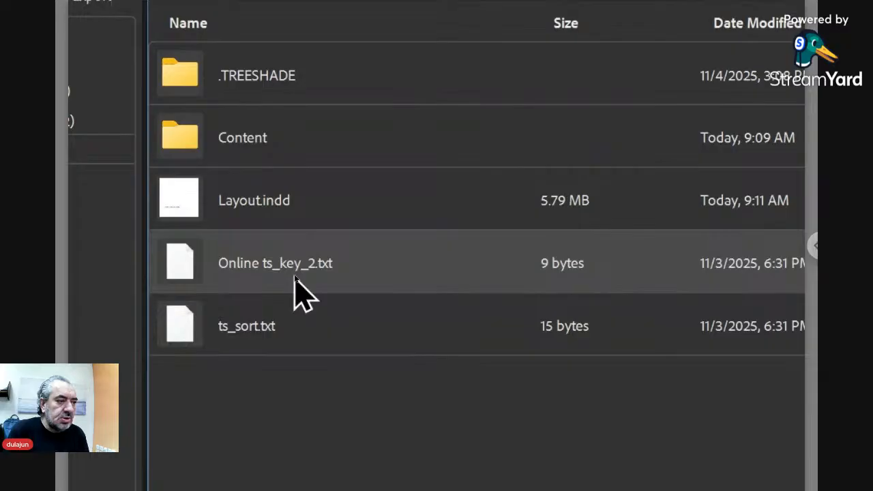
- Open the online form of Online ts_key_2.txt in the browser and look through the page down to its Update option
{"action": "double_click", "coordinate": [193, 268]}
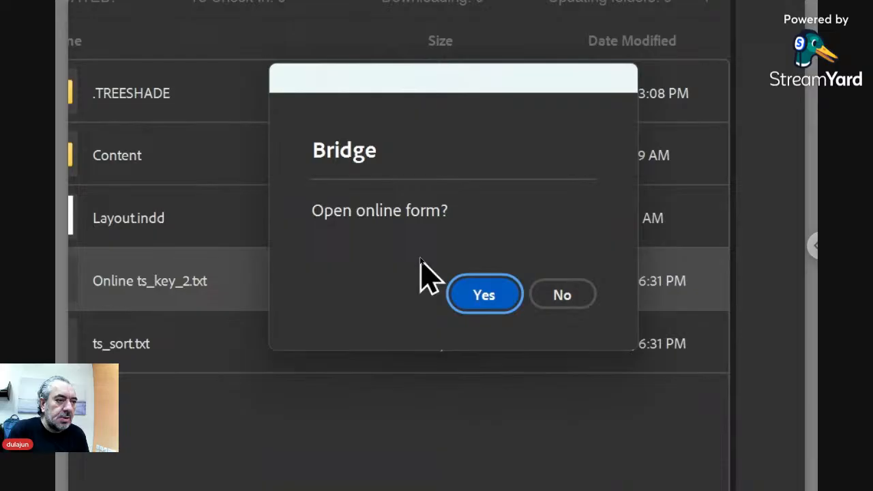
{"action": "left_click", "coordinate": [462, 292]}
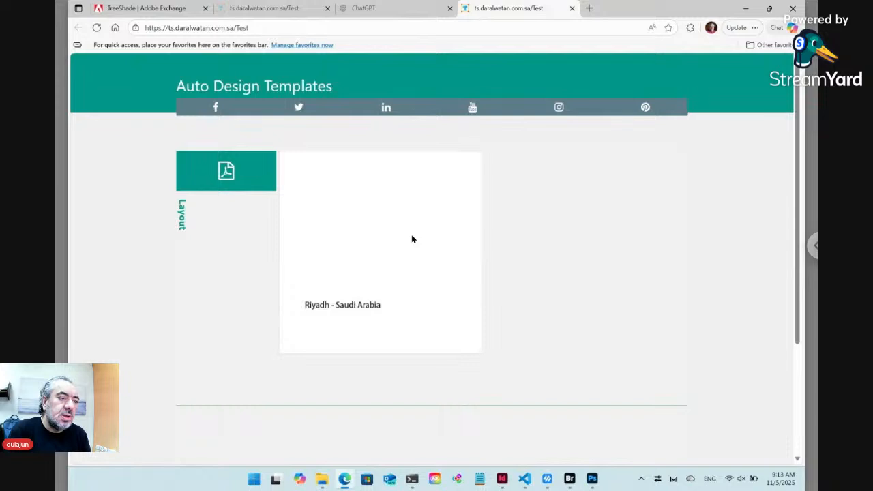
{"action": "scroll", "coordinate": [411, 239], "scroll_direction": "down", "scroll_amount": 3}
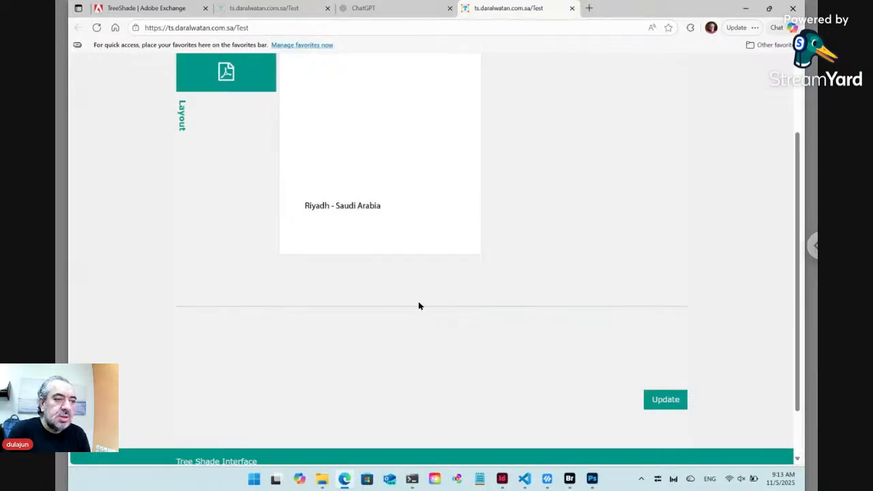
- Switch back to Bridge and create a new text file named Content from Tree Shade's Text template, matching the Content folder
{"action": "left_click", "coordinate": [572, 481]}
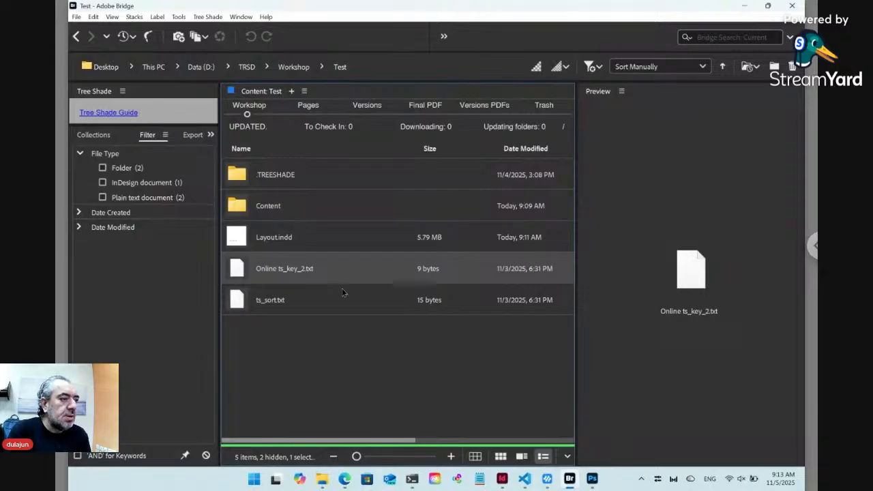
{"action": "left_click", "coordinate": [269, 214]}
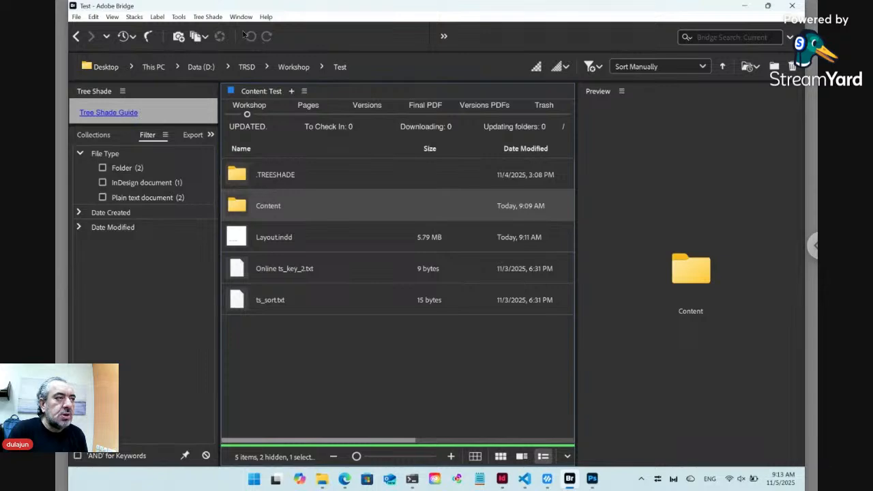
{"action": "left_click", "coordinate": [208, 17]}
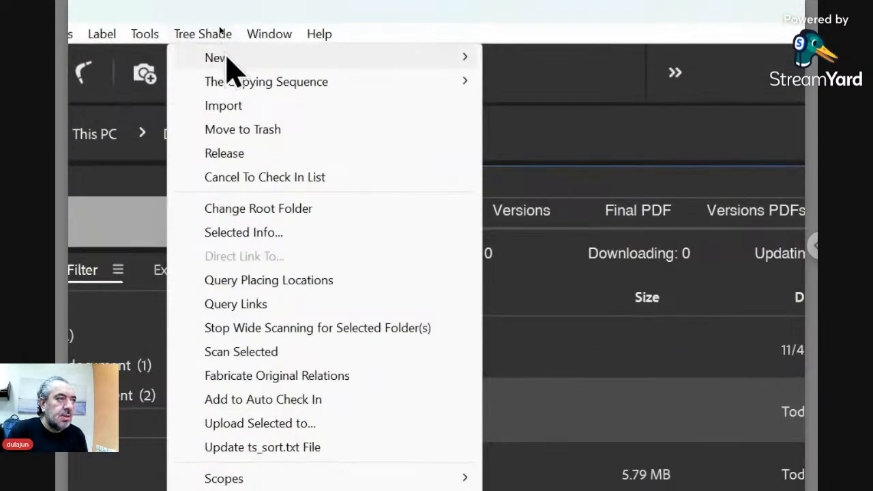
{"action": "mouse_move", "coordinate": [225, 29]}
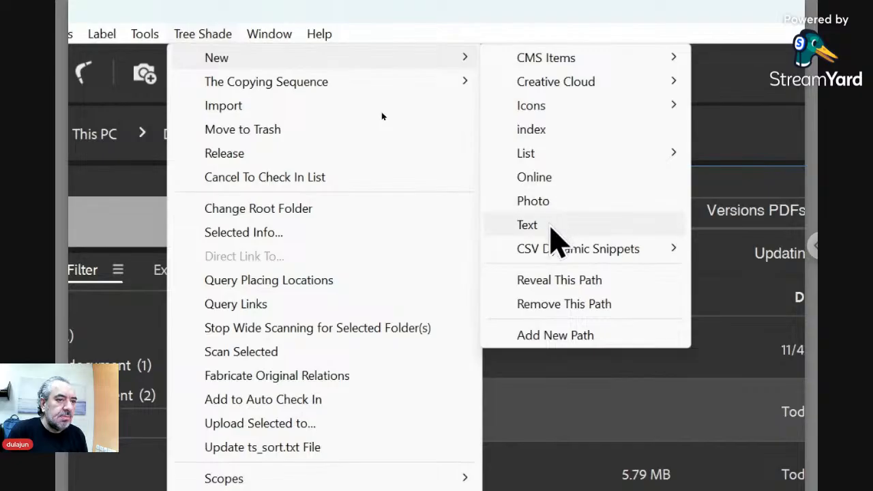
{"action": "left_click", "coordinate": [551, 225]}
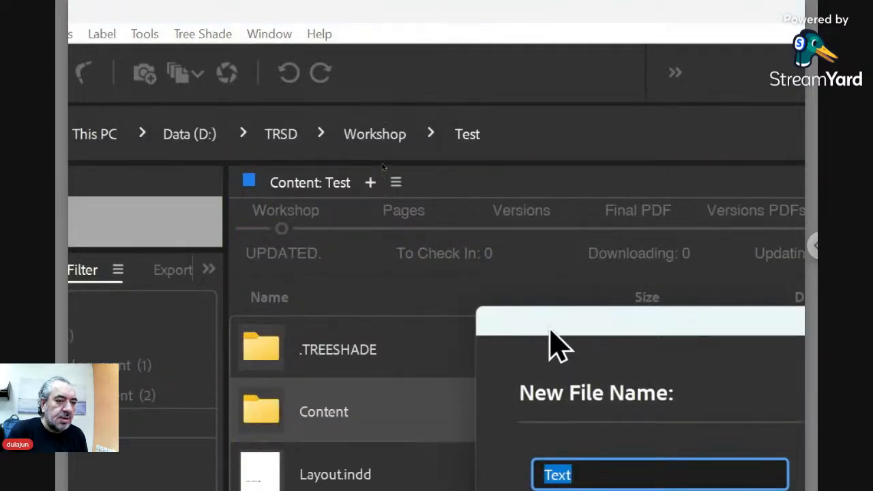
{"action": "left_click_drag", "start_coordinate": [550, 332], "coordinate": [464, 265]}
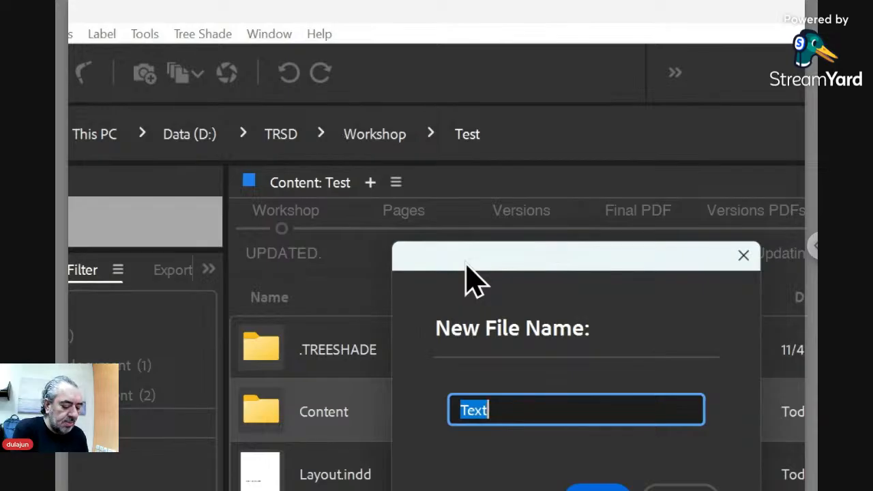
{"action": "type", "text": "Content"}
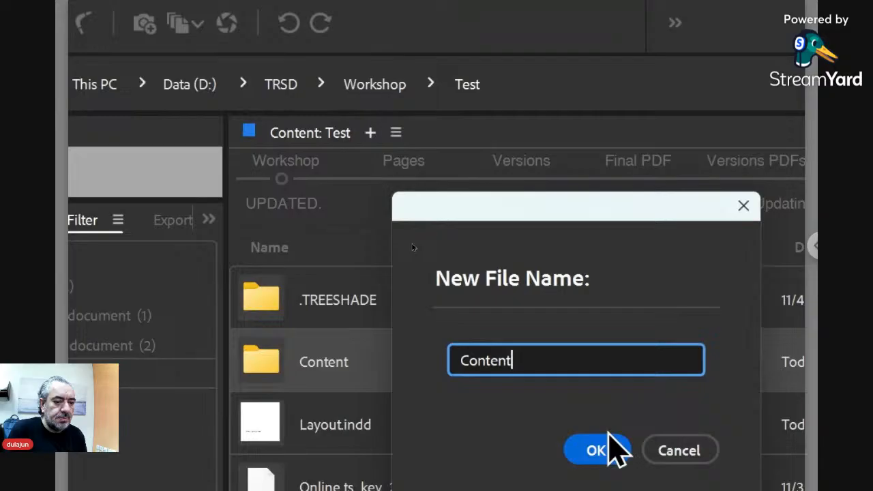
{"action": "left_click", "coordinate": [610, 442]}
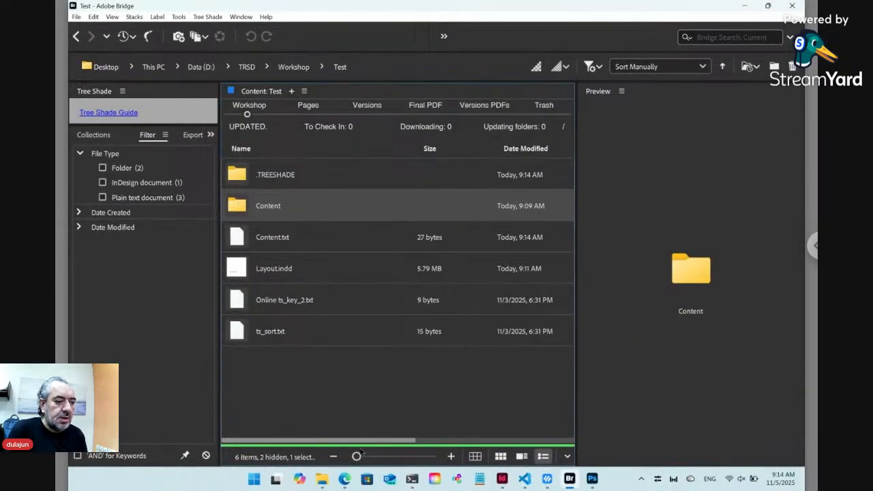
- Switch to the browser and arrange its window side by side with Bridge
{"action": "left_click", "coordinate": [346, 479]}
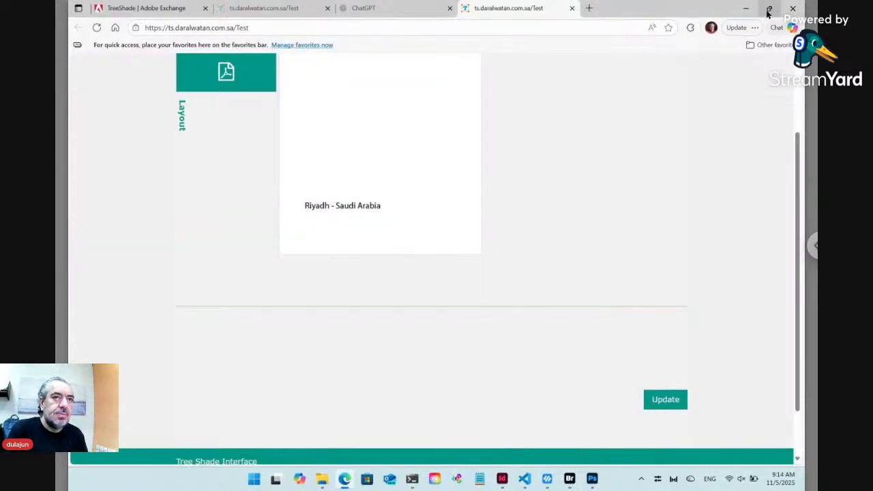
{"action": "mouse_move", "coordinate": [766, 13]}
{"action": "left_click", "coordinate": [703, 38]}
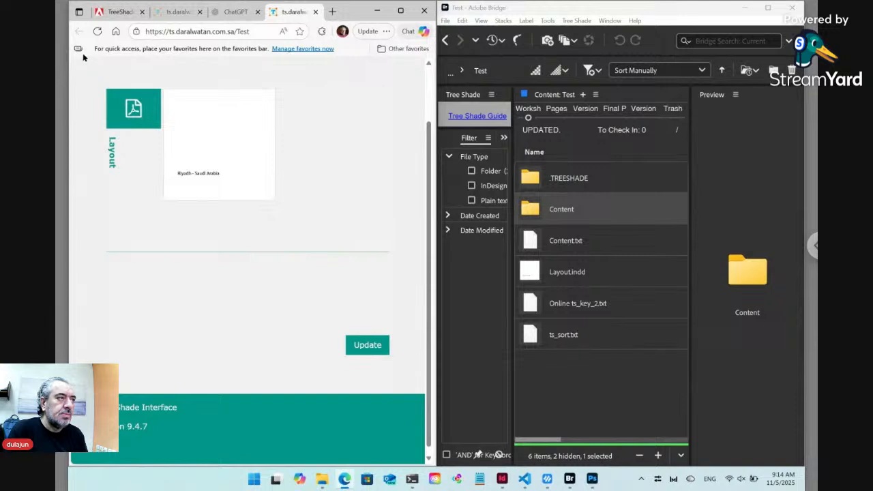
- Reload the online form, expand its Content entry and place the cursor in the text field
{"action": "left_click", "coordinate": [102, 31]}
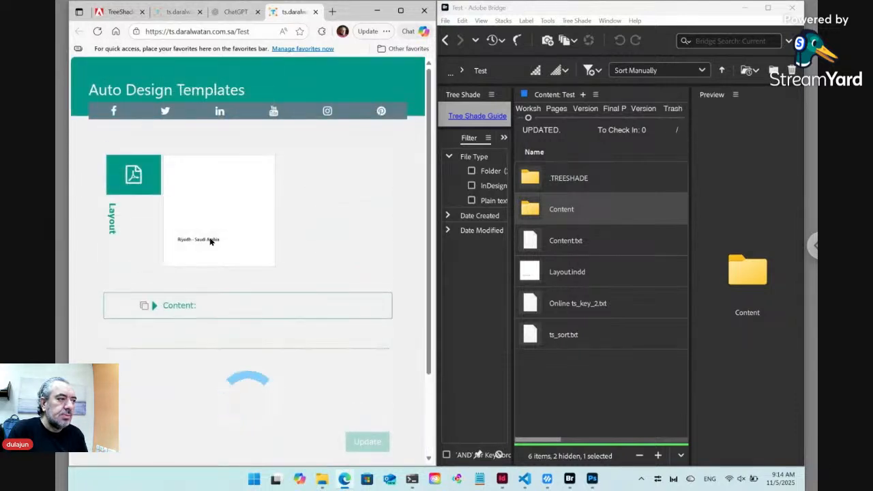
{"action": "left_click", "coordinate": [157, 306]}
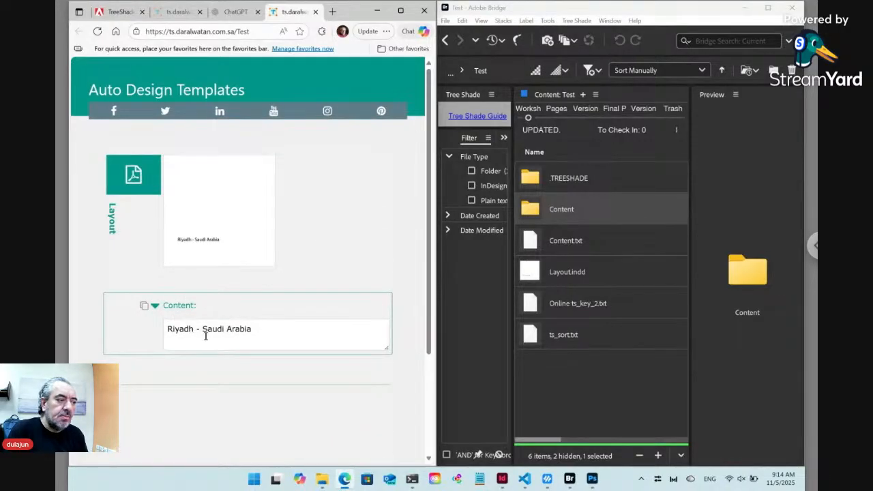
{"action": "left_click", "coordinate": [204, 335]}
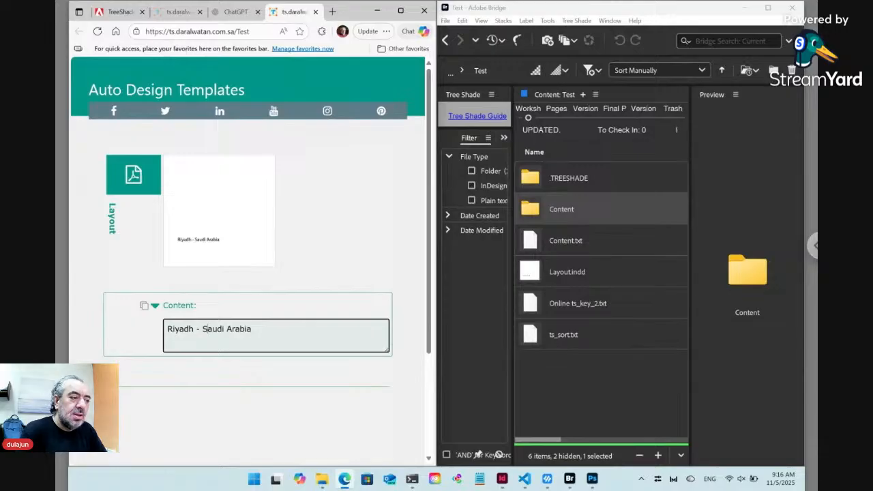
- In Bridge, open the Content folder and create a subfolder named Address beside Address.txt
{"action": "left_click", "coordinate": [570, 370]}
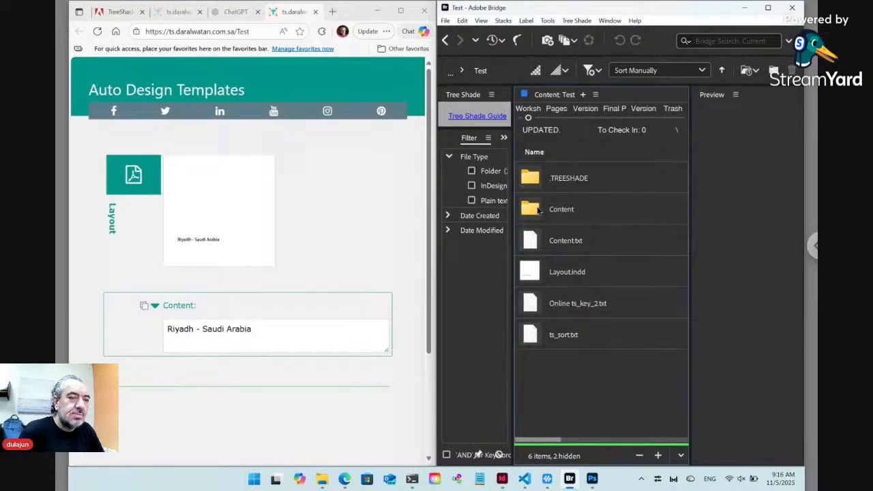
{"action": "double_click", "coordinate": [539, 211]}
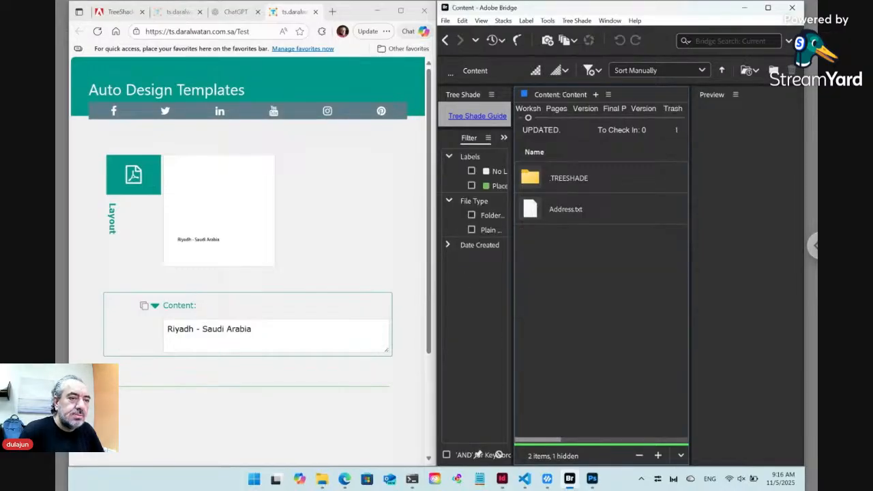
{"action": "left_click", "coordinate": [568, 219]}
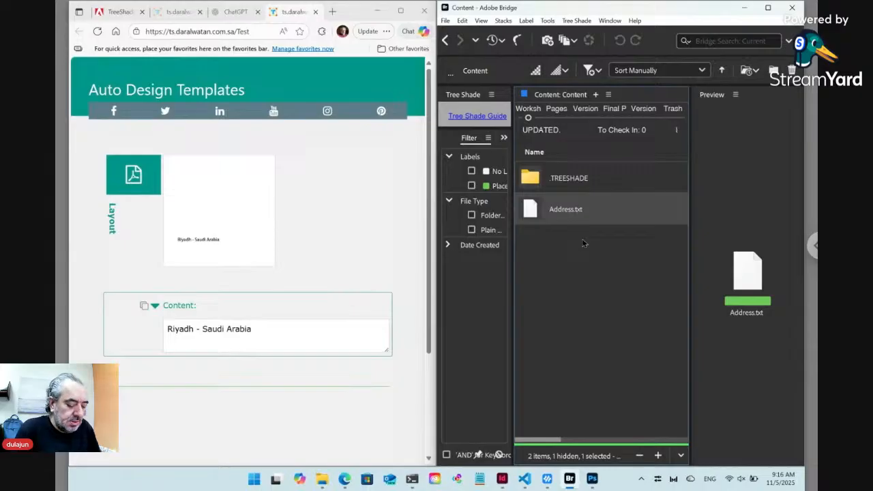
{"action": "key", "text": "ctrl+shift+n"}
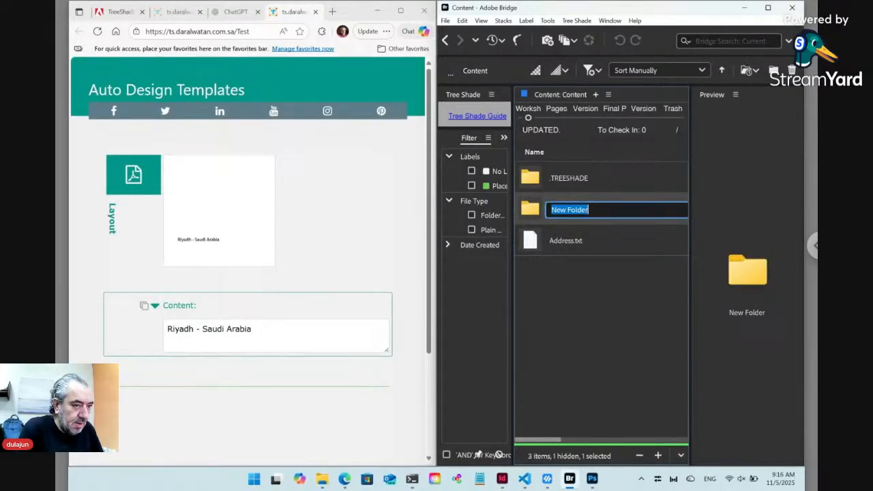
{"action": "type", "text": "Ad"}
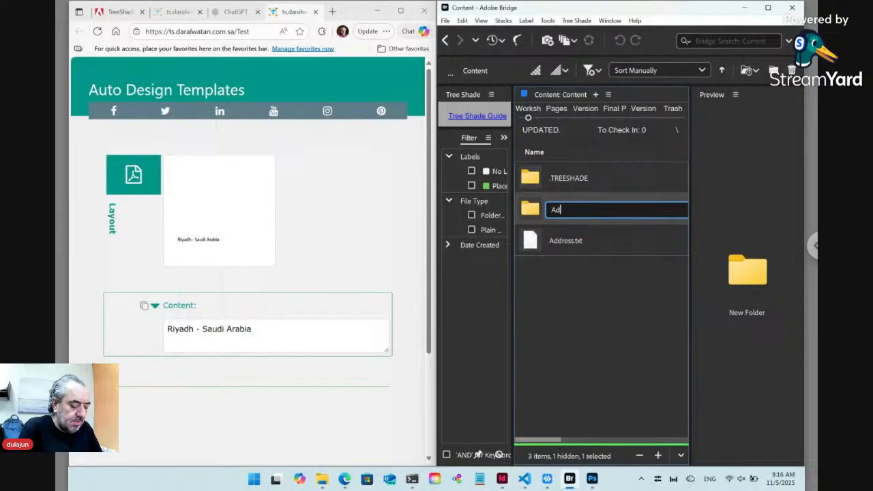
{"action": "type", "text": "dress"}
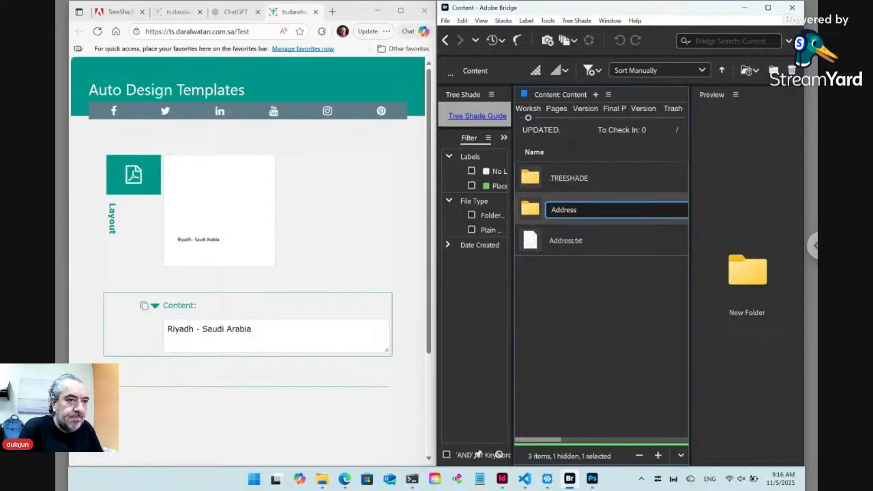
{"action": "key", "text": "Return"}
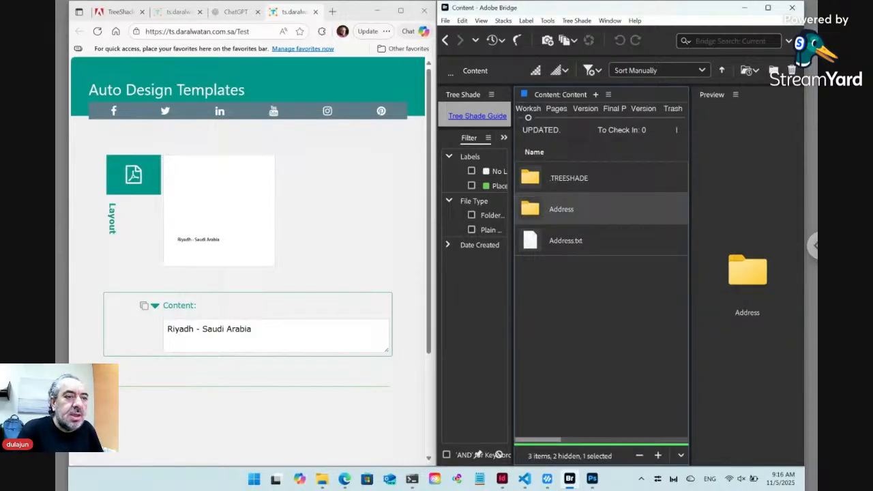
- Open the Address subfolder and create a text file named City in it from Tree Shade's Text template
{"action": "double_click", "coordinate": [537, 211]}
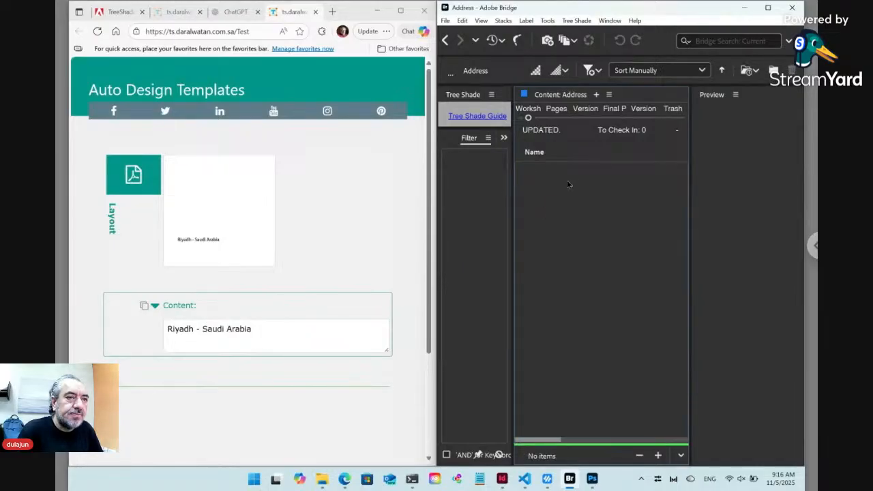
{"action": "left_click", "coordinate": [579, 22]}
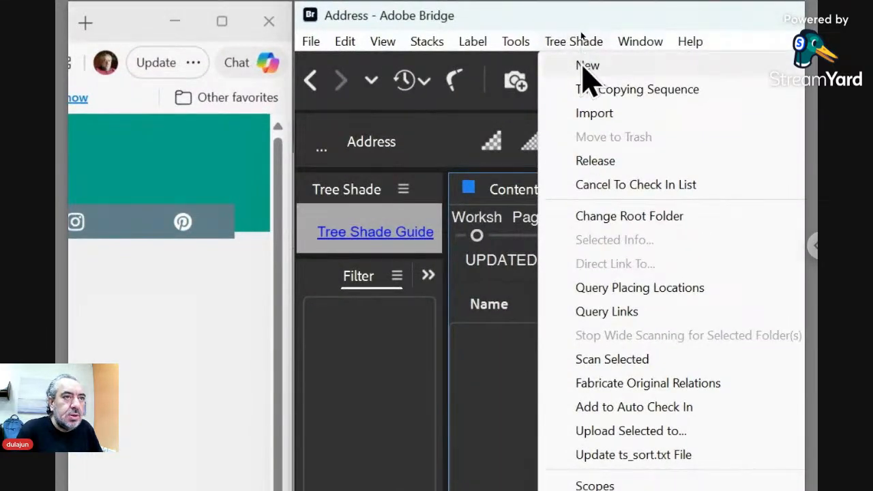
{"action": "mouse_move", "coordinate": [581, 68]}
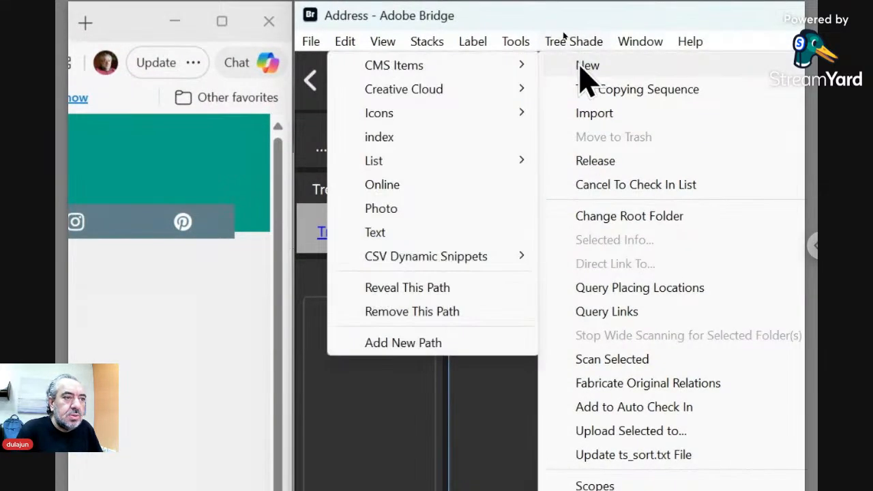
{"action": "left_click", "coordinate": [431, 236]}
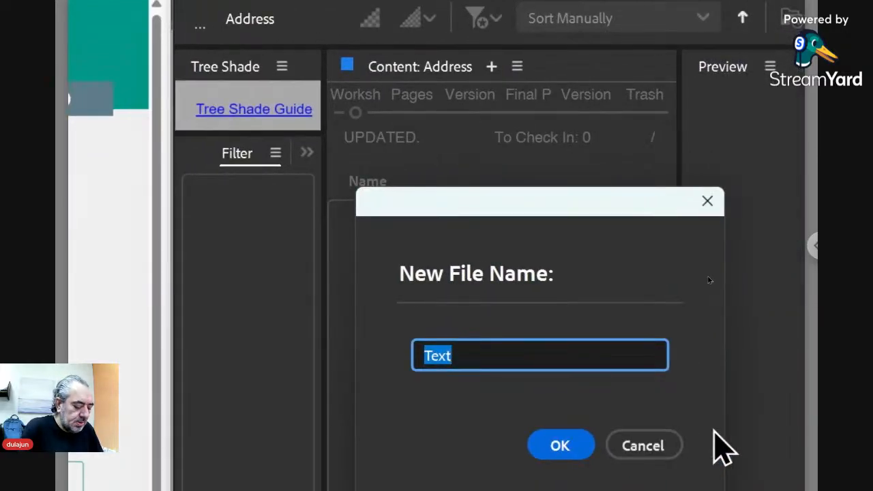
{"action": "type", "text": "City"}
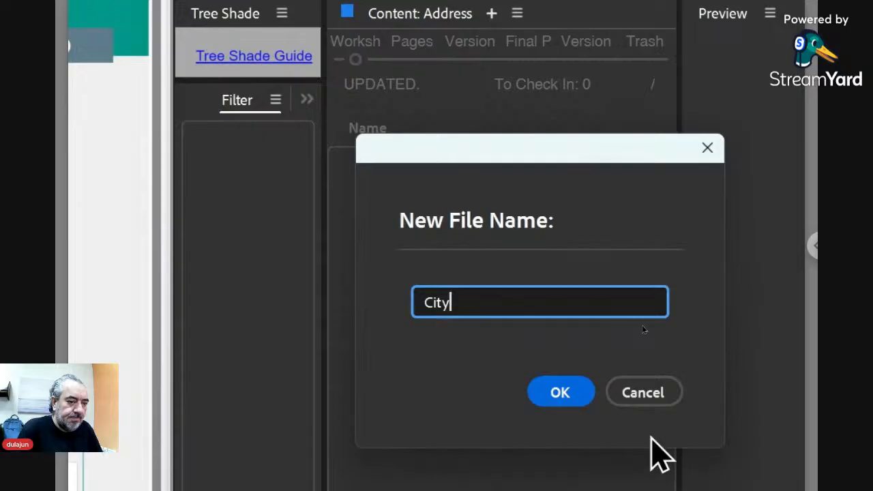
{"action": "left_click", "coordinate": [560, 396]}
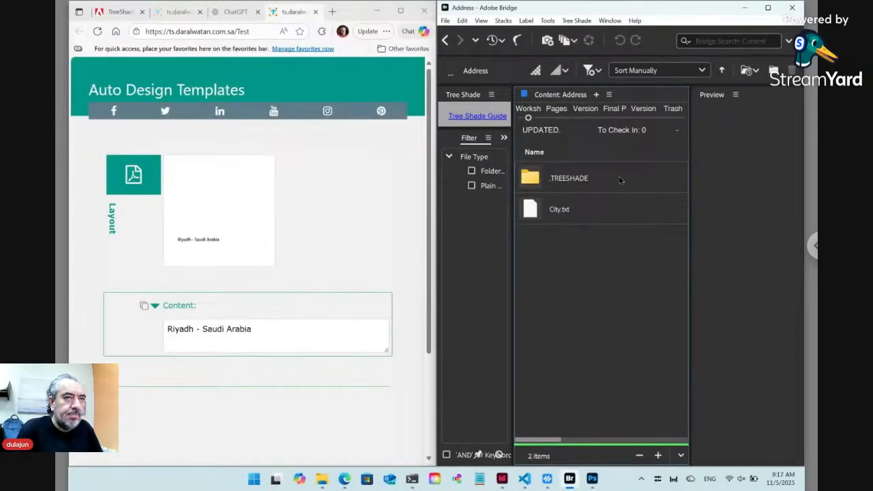
- Create another text file named Country in the Address folder from Tree Shade's Text template
{"action": "left_click", "coordinate": [585, 23]}
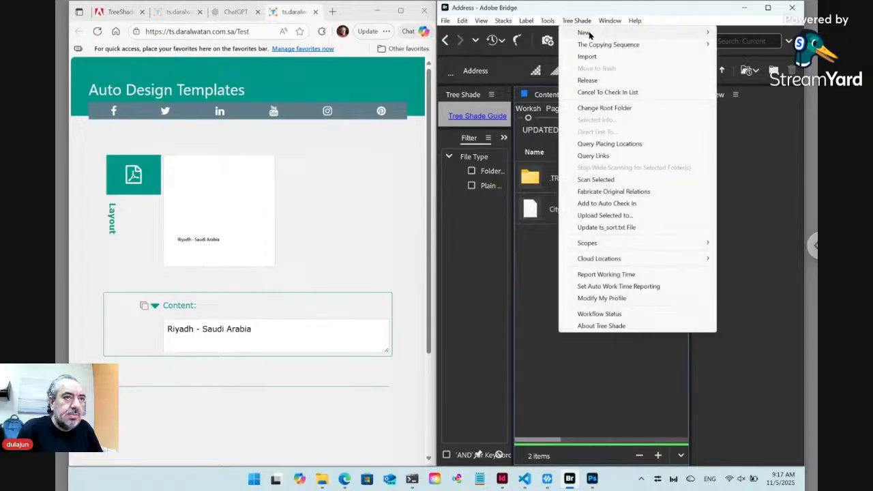
{"action": "mouse_move", "coordinate": [589, 34]}
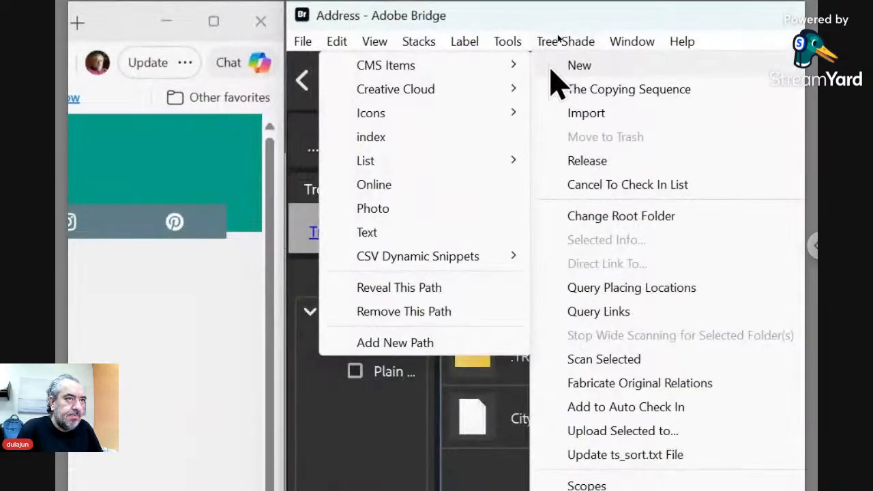
{"action": "left_click", "coordinate": [455, 233]}
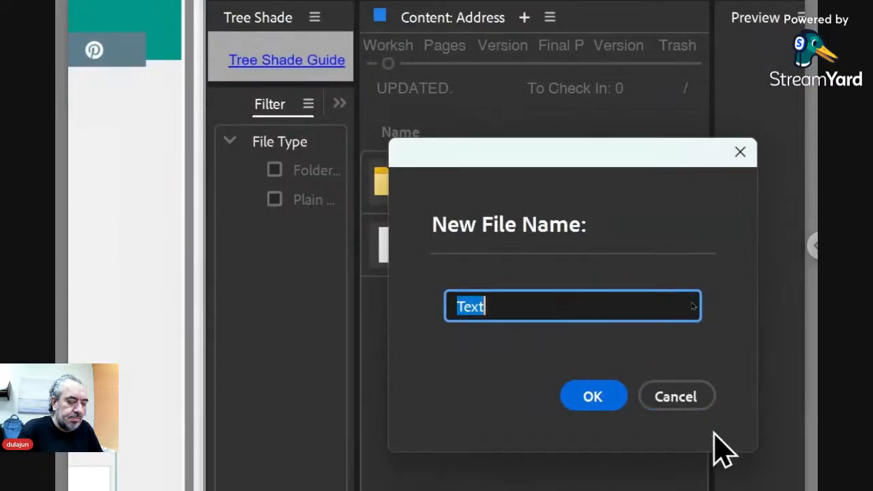
{"action": "type", "text": "Country"}
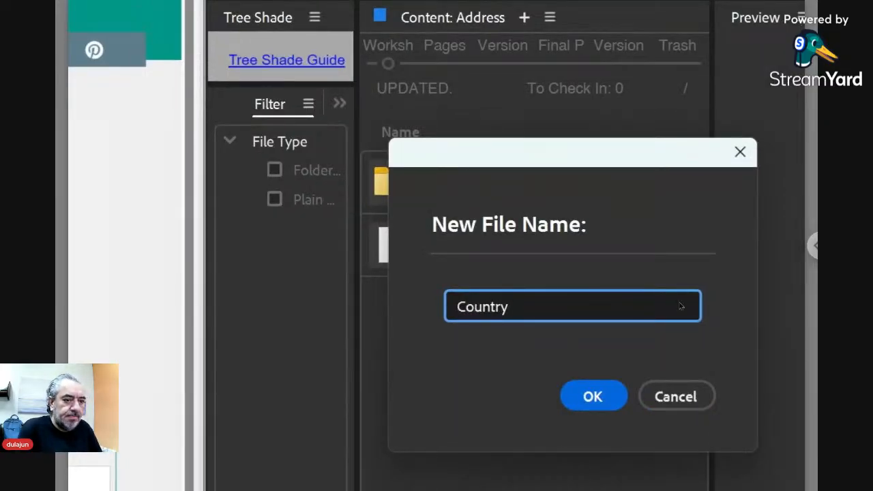
{"action": "left_click", "coordinate": [595, 360]}
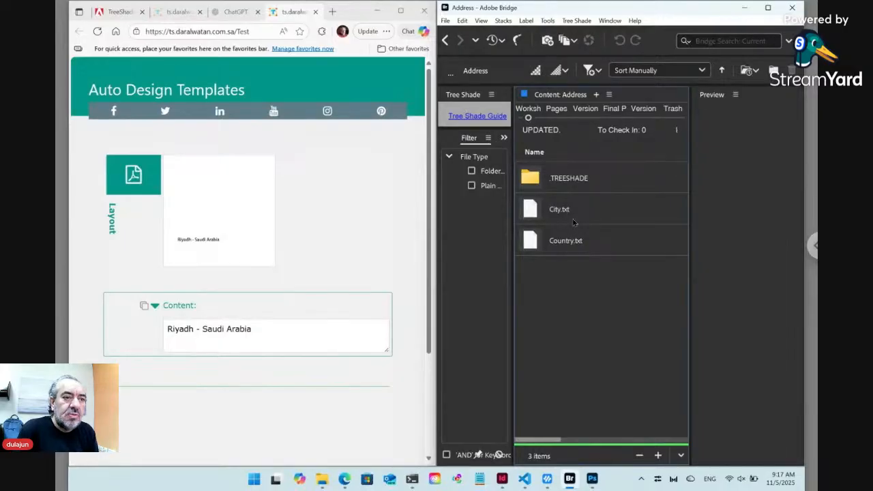
- Go back to the Content folder in Bridge, then reload the online form in the browser and expand its Content entry
{"action": "left_click", "coordinate": [447, 41]}
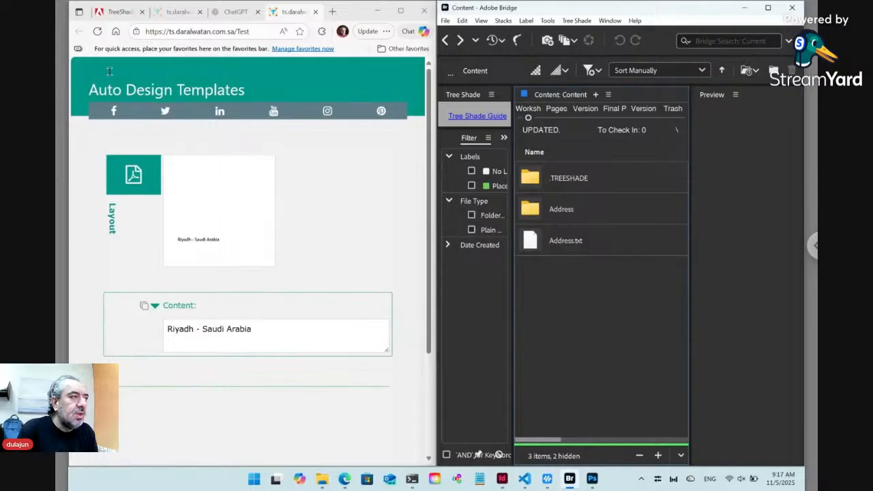
{"action": "left_click", "coordinate": [98, 33]}
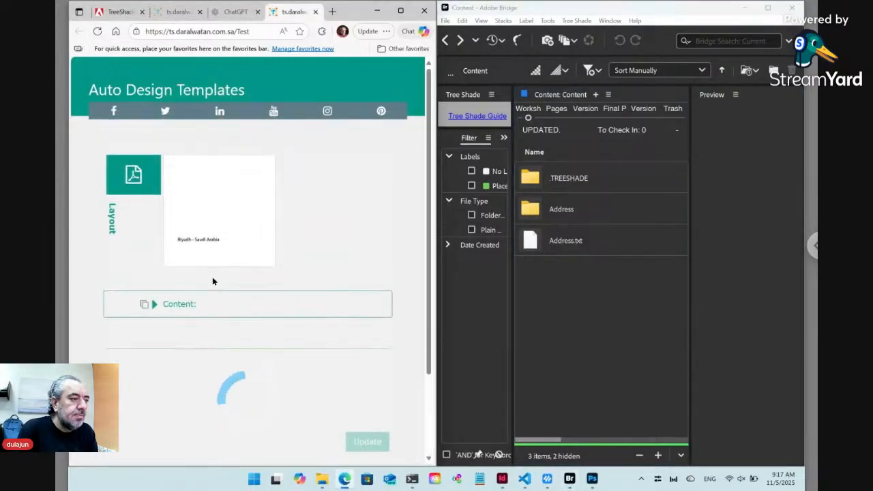
{"action": "left_click", "coordinate": [154, 306]}
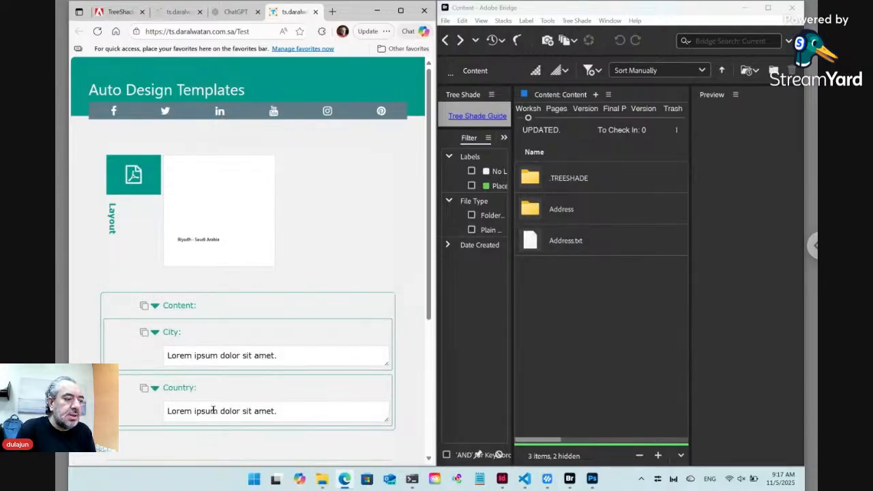
- Enter Riyadh as the City and Saudi Arabia as the Country in the online form, and submit the update
{"action": "left_click", "coordinate": [215, 356]}
{"action": "triple_click", "coordinate": [215, 356]}
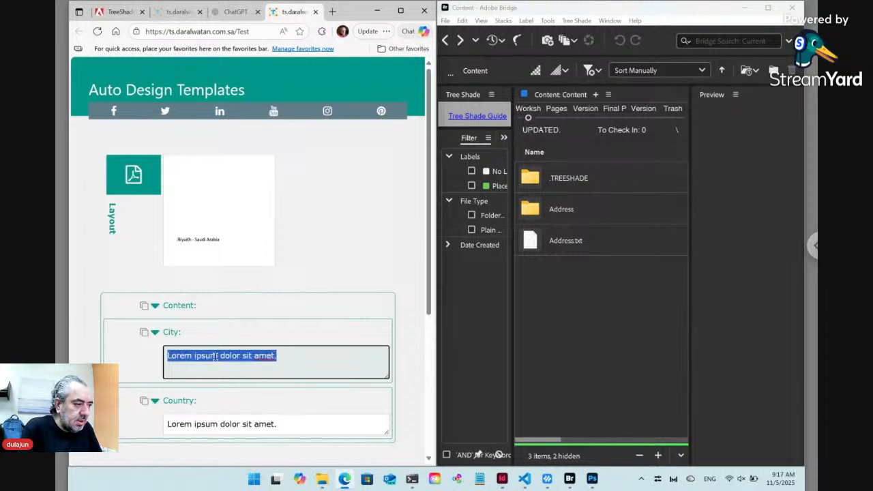
{"action": "type", "text": "Ri"}
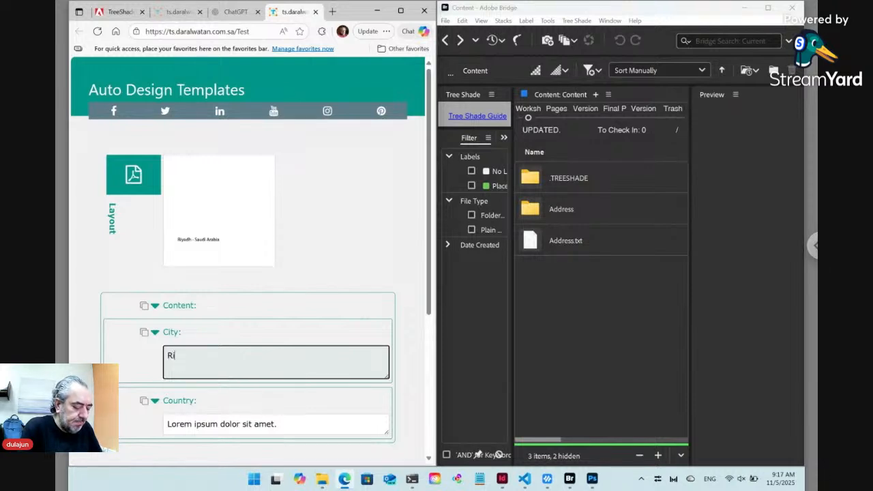
{"action": "type", "text": "yadh"}
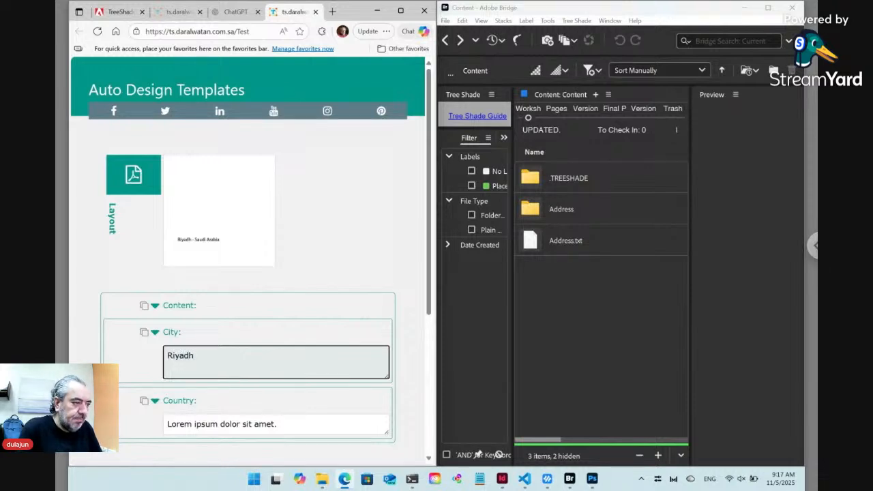
{"action": "triple_click", "coordinate": [242, 421]}
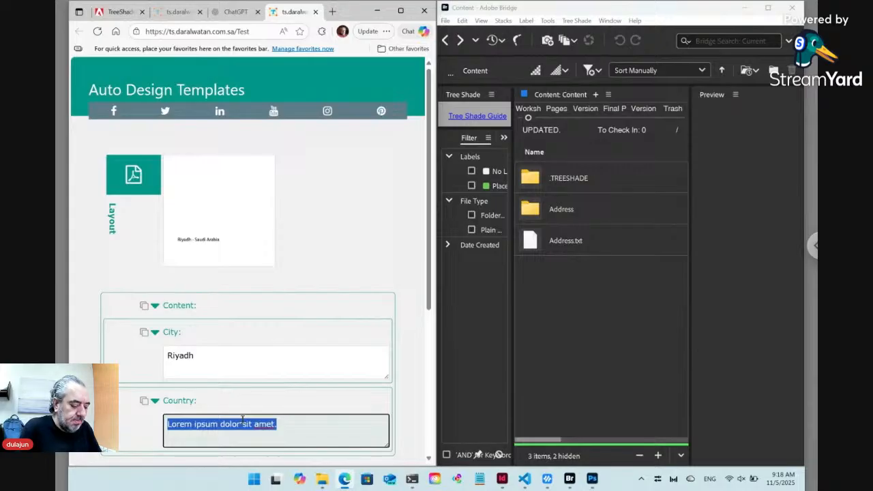
{"action": "type", "text": "Saudi"}
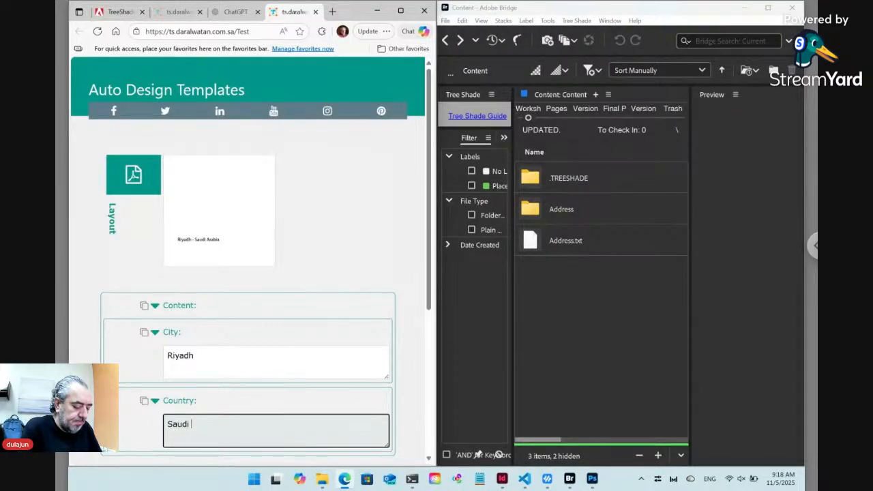
{"action": "type", "text": " Arabia"}
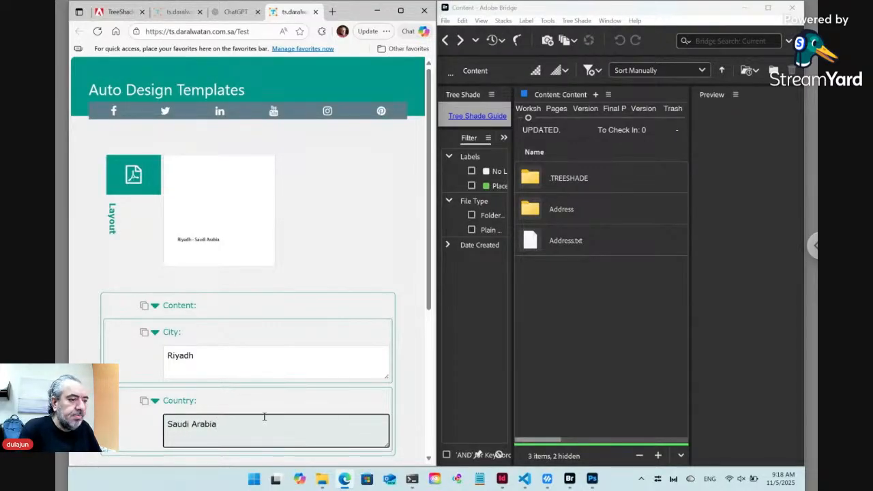
{"action": "left_click", "coordinate": [407, 414]}
{"action": "scroll", "coordinate": [407, 415], "scroll_direction": "down", "scroll_amount": 1}
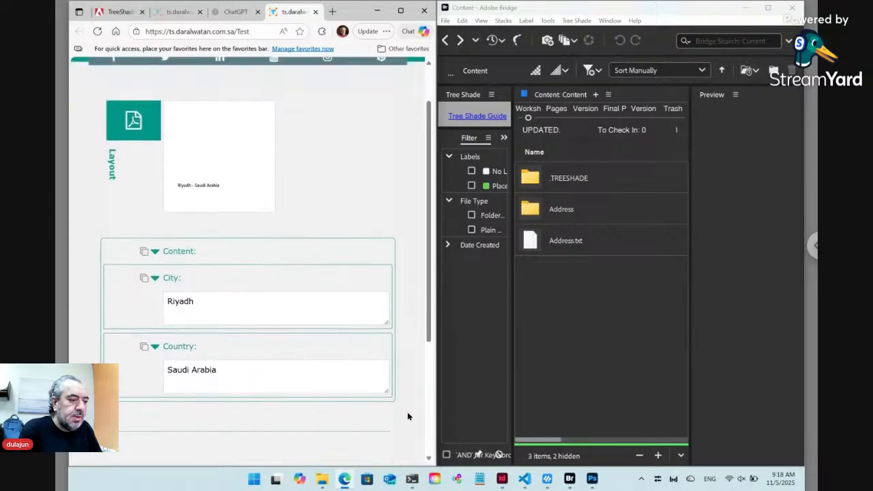
{"action": "scroll", "coordinate": [407, 413], "scroll_direction": "down", "scroll_amount": 2}
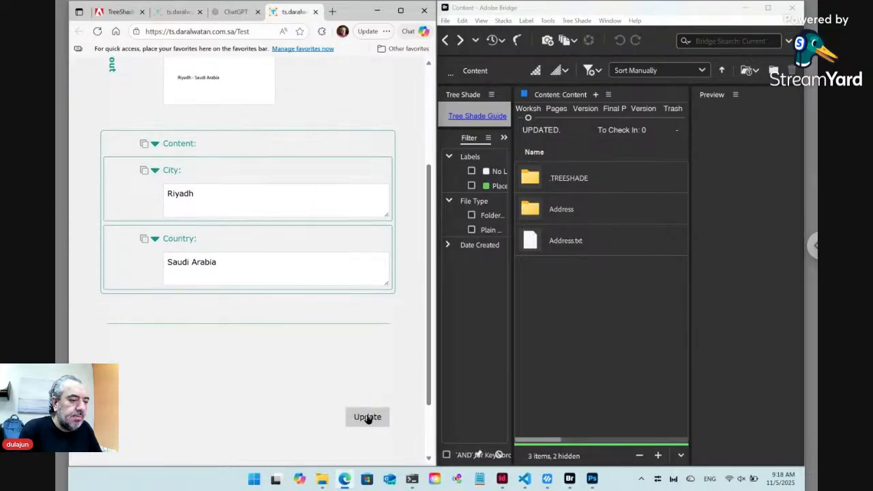
{"action": "left_click", "coordinate": [367, 418]}
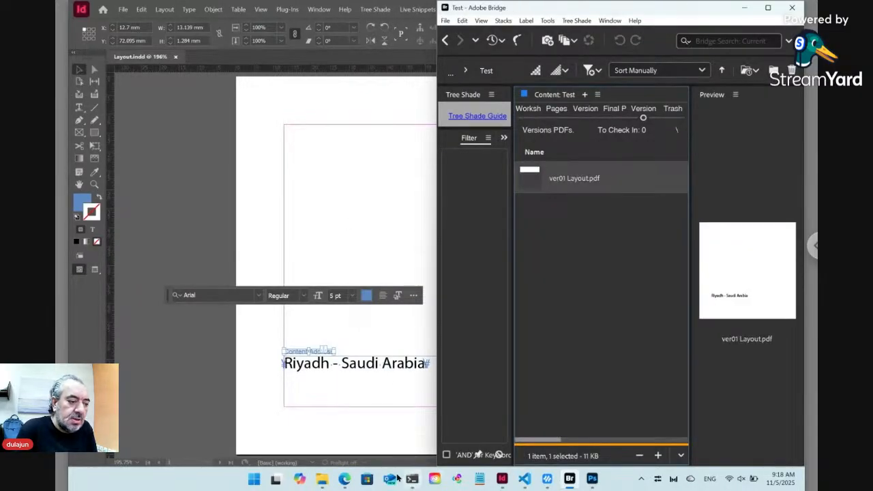
- Switch back to the browser's online form and expand its Content entry to show the City and Country fields
{"action": "mouse_move", "coordinate": [345, 480]}
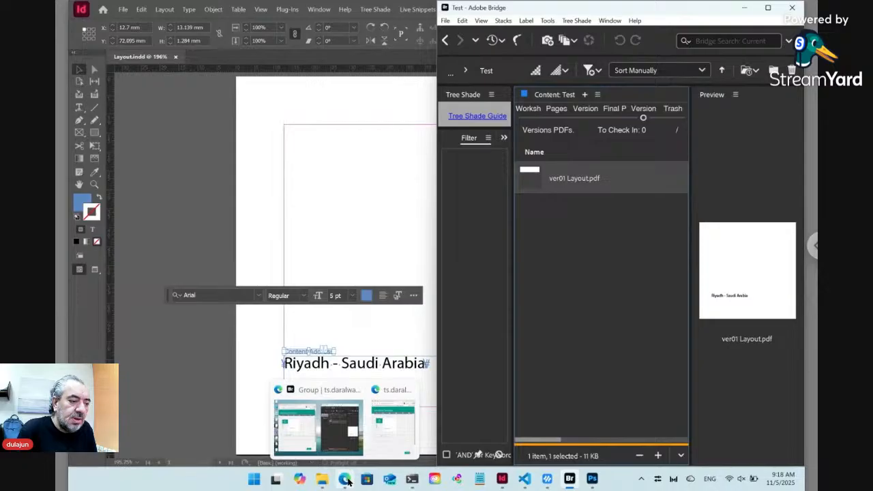
{"action": "left_click", "coordinate": [346, 480]}
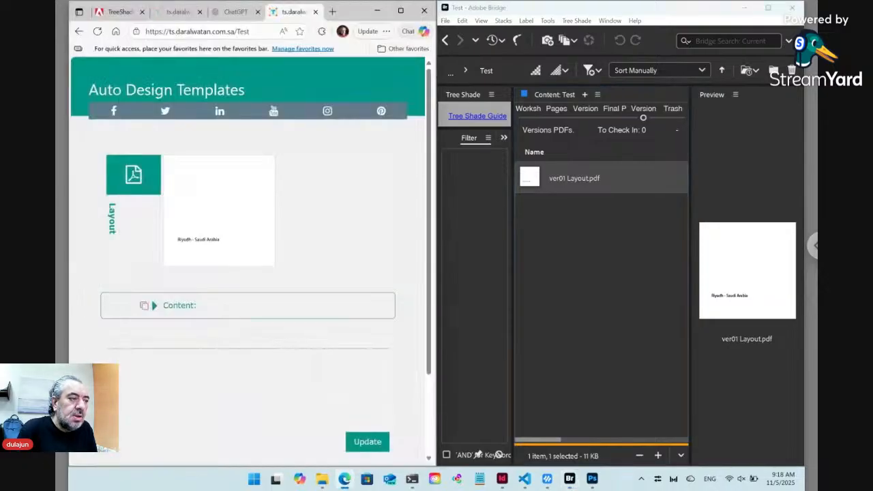
{"action": "left_click", "coordinate": [156, 308]}
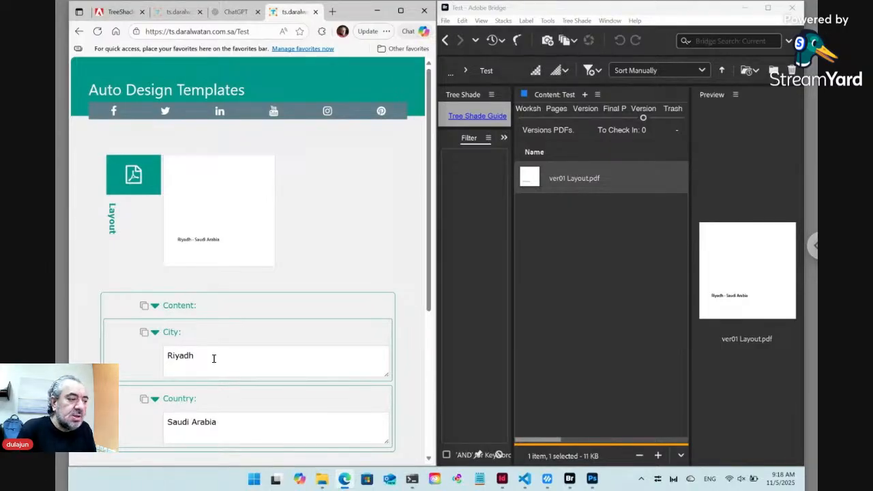
- Set the form's City to Dammam and submit the update
{"action": "scroll", "coordinate": [205, 334], "scroll_direction": "down", "scroll_amount": 1}
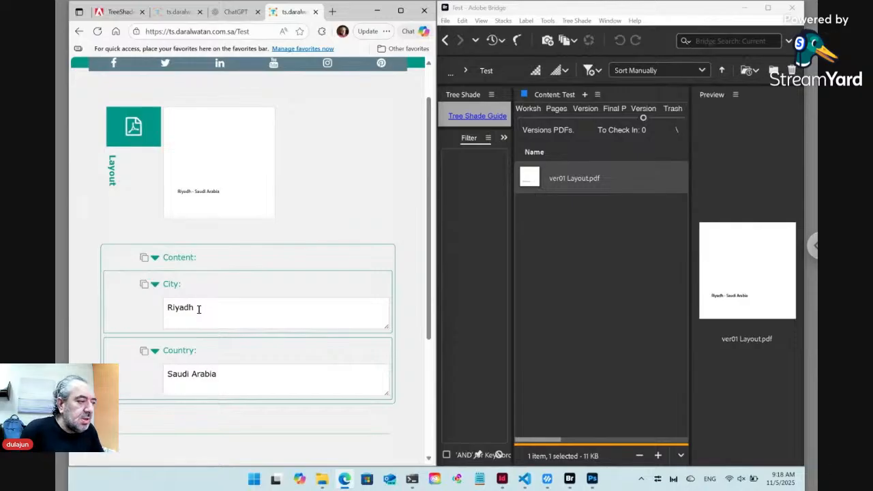
{"action": "left_click_drag", "start_coordinate": [199, 308], "coordinate": [160, 310]}
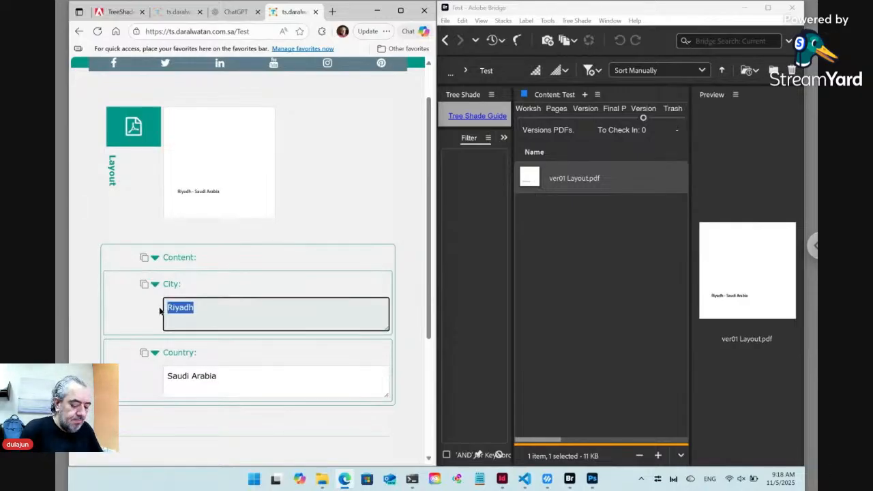
{"action": "type", "text": "Dammam"}
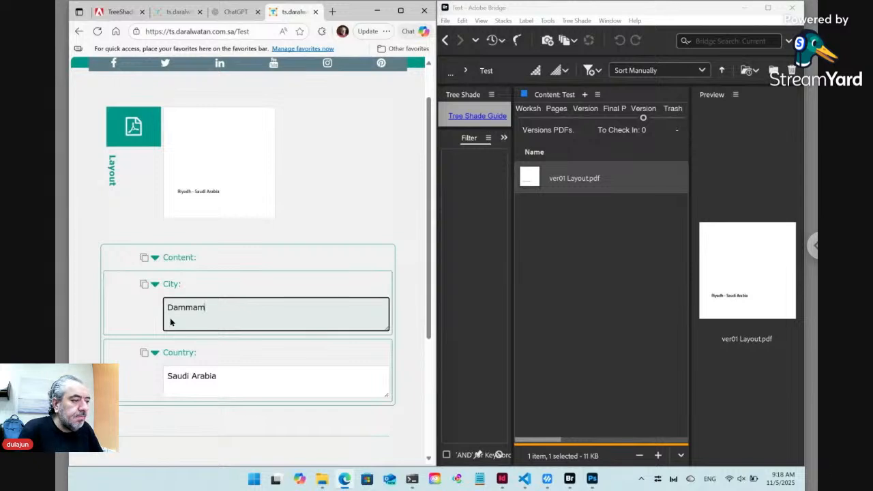
{"action": "left_click", "coordinate": [411, 379]}
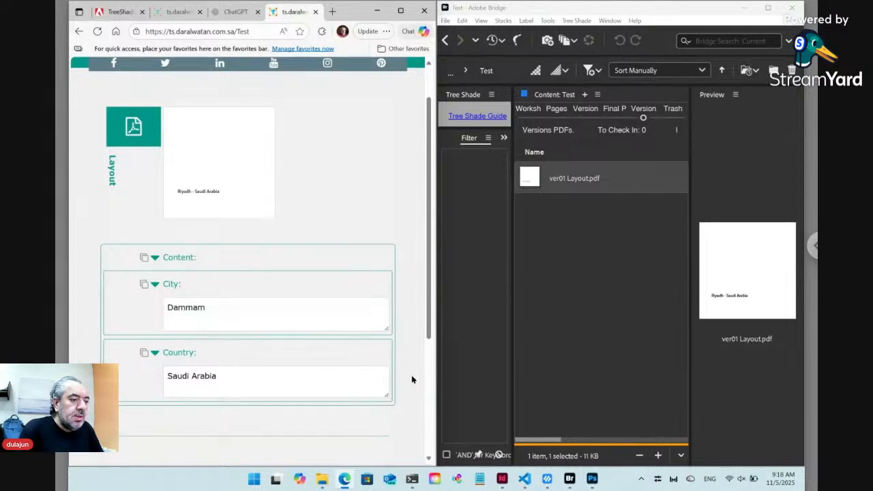
{"action": "scroll", "coordinate": [411, 379], "scroll_direction": "down", "scroll_amount": 4}
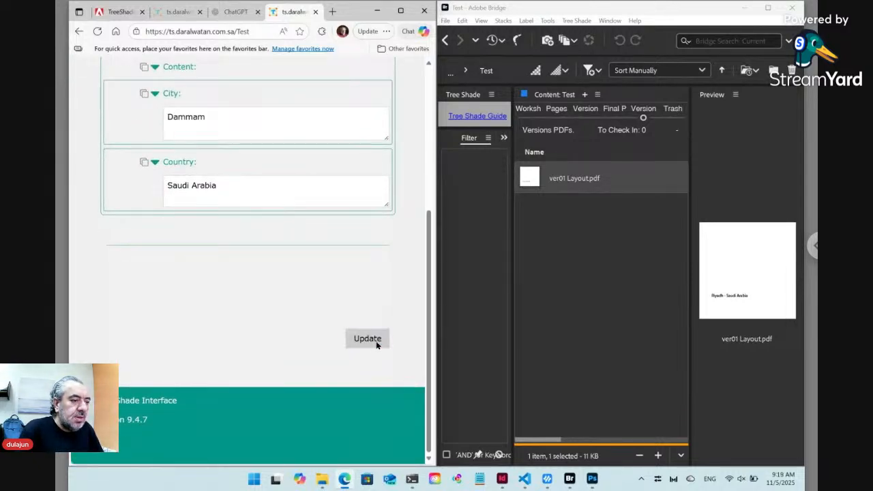
{"action": "left_click", "coordinate": [371, 340]}
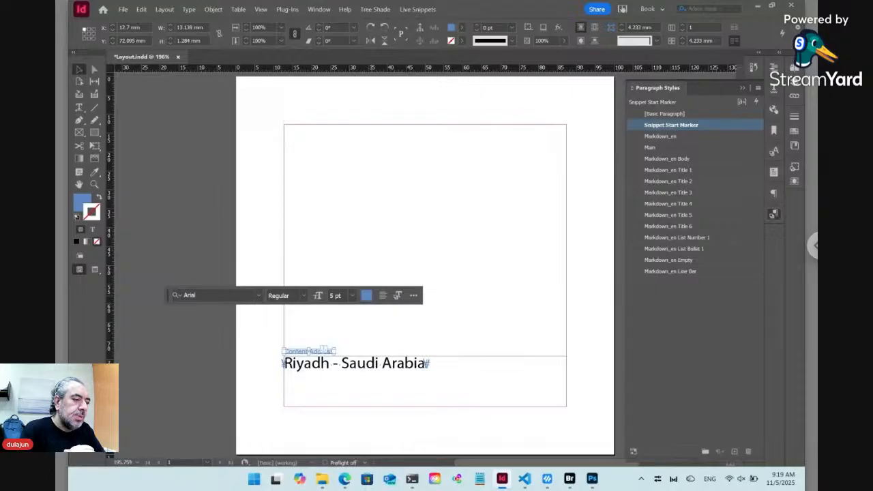
- Save the Layout document in InDesign and switch back to the online form in the browser
{"action": "key", "text": "ctrl+s"}
{"action": "key", "text": "alt+Tab"}
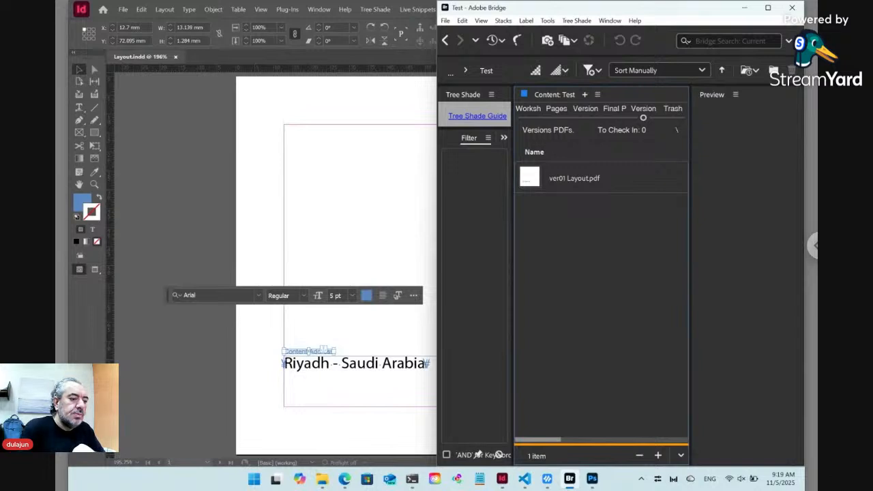
{"action": "left_click", "coordinate": [344, 479]}
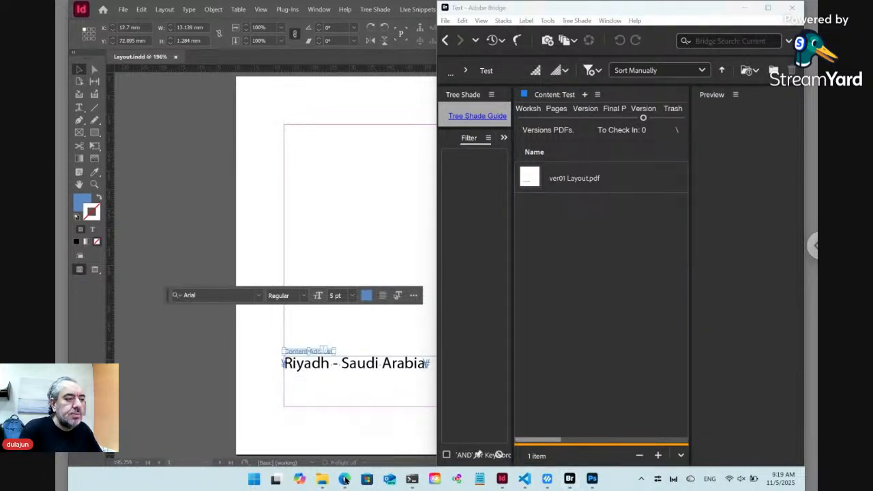
{"action": "left_click", "coordinate": [345, 479]}
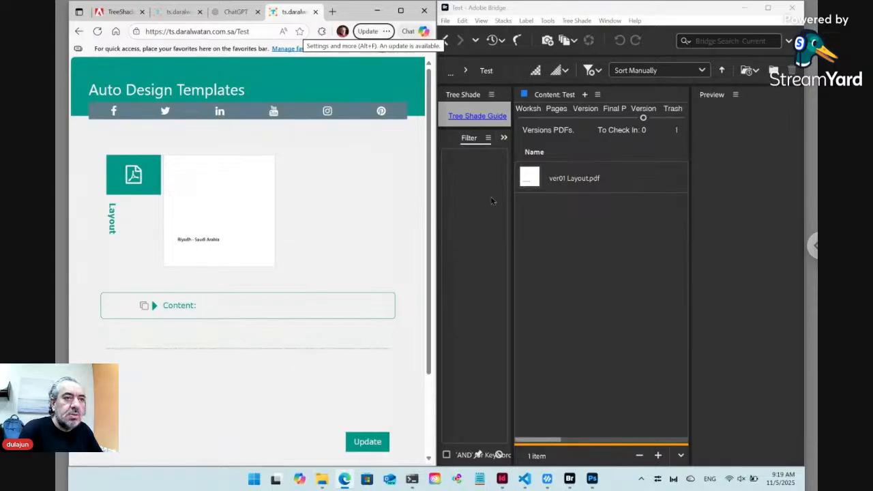
- Switch to Bridge, return to the Test folder's Workshop view, hide the Preview panel and widen the Filter column
{"action": "left_click", "coordinate": [531, 118]}
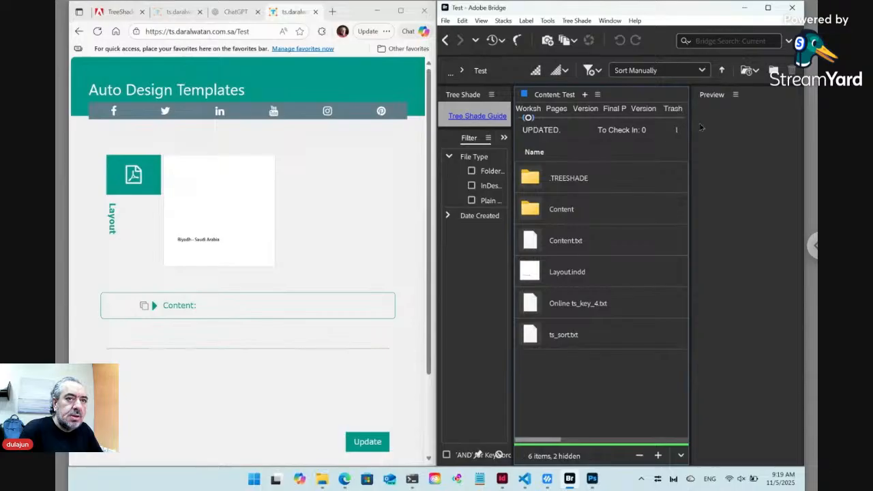
{"action": "left_click", "coordinate": [609, 20]}
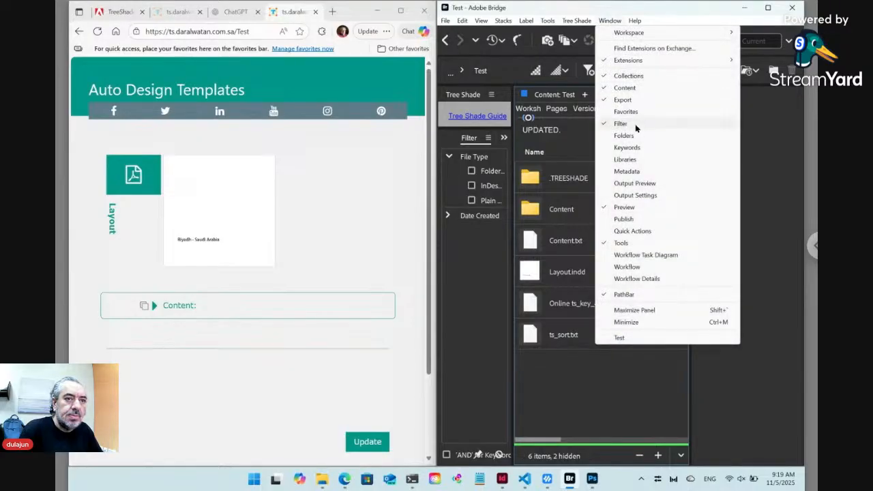
{"action": "left_click", "coordinate": [630, 208]}
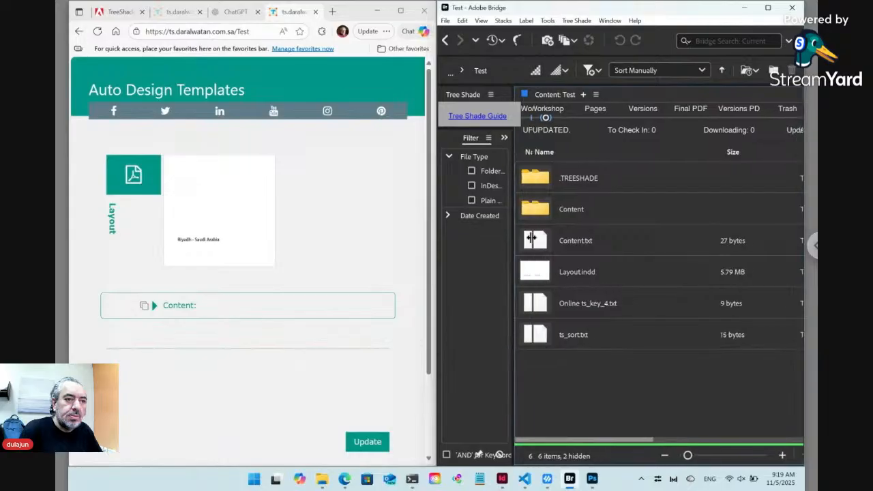
{"action": "left_click_drag", "start_coordinate": [511, 237], "coordinate": [546, 243]}
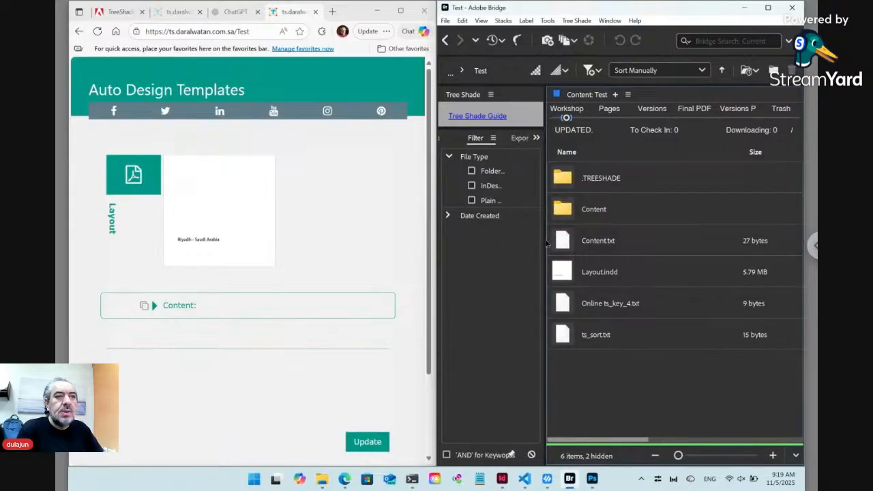
- Open Address.txt in the Content folder without opening its paired folder, and replace its text with "::"
{"action": "double_click", "coordinate": [591, 213]}
{"action": "left_click", "coordinate": [594, 249]}
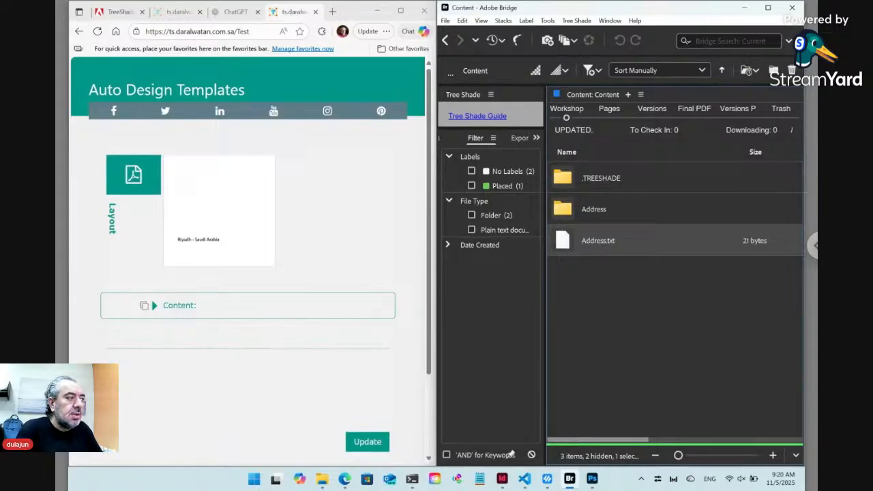
{"action": "double_click", "coordinate": [568, 245]}
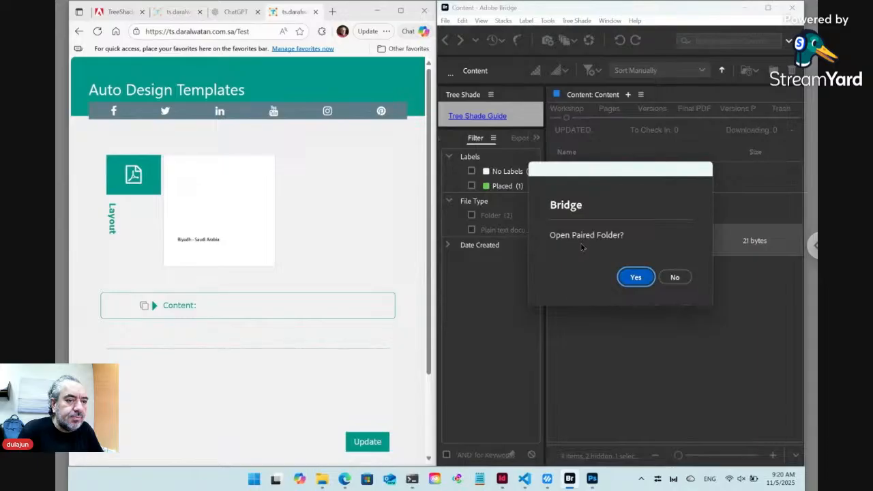
{"action": "left_click_drag", "start_coordinate": [617, 172], "coordinate": [472, 181]}
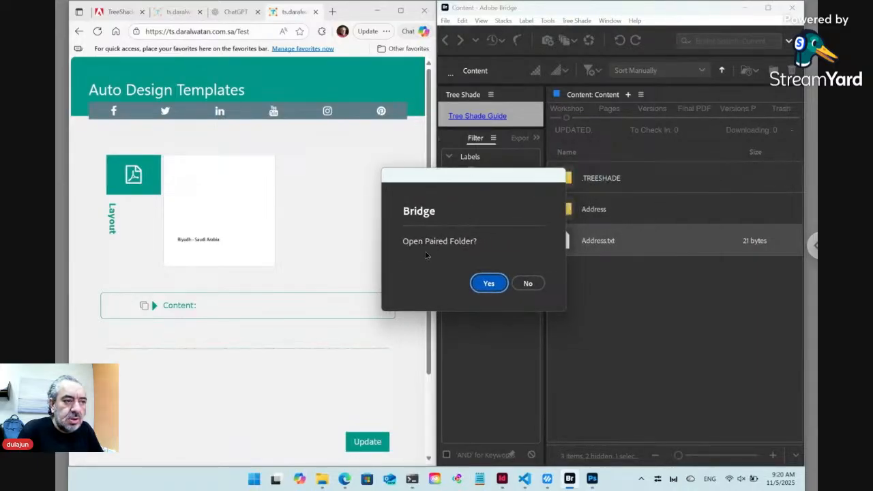
{"action": "left_click", "coordinate": [529, 284]}
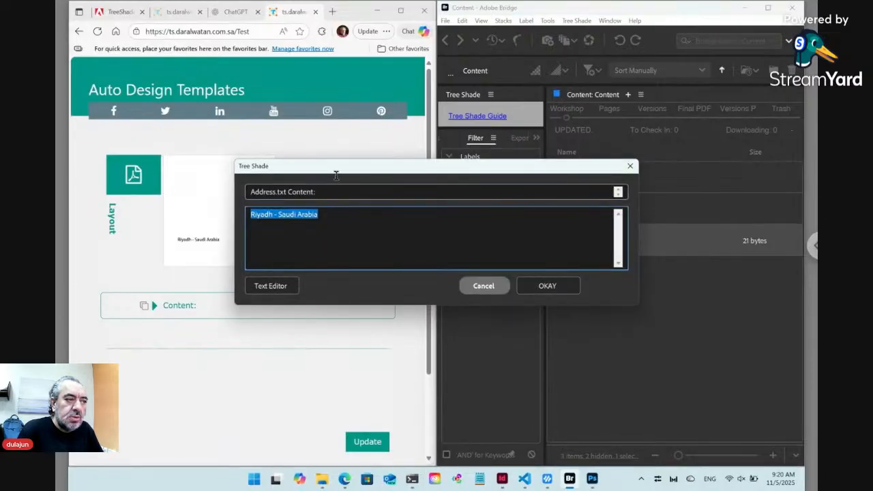
{"action": "left_click_drag", "start_coordinate": [336, 175], "coordinate": [270, 165]}
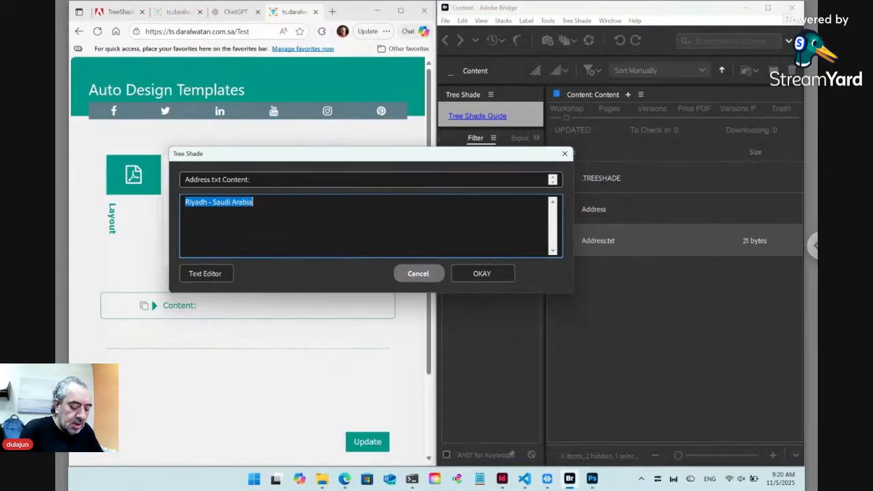
{"action": "key", "text": "BackSpace"}
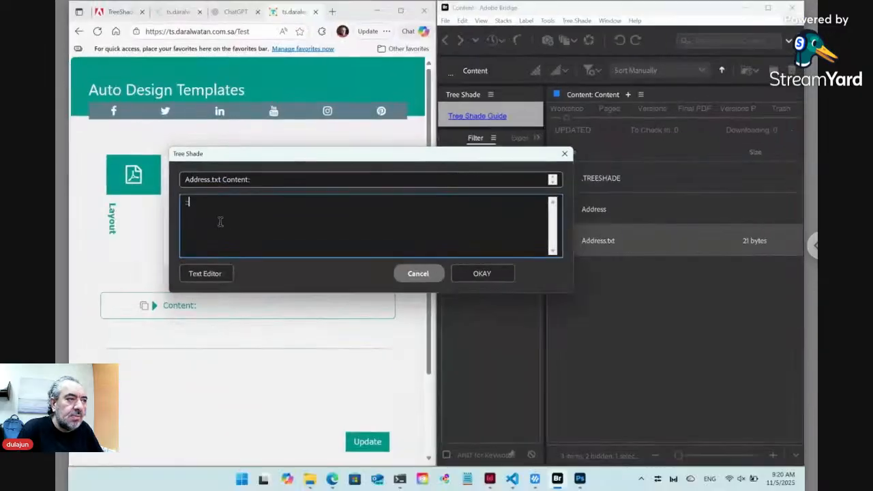
{"action": "left_click", "coordinate": [482, 275]}
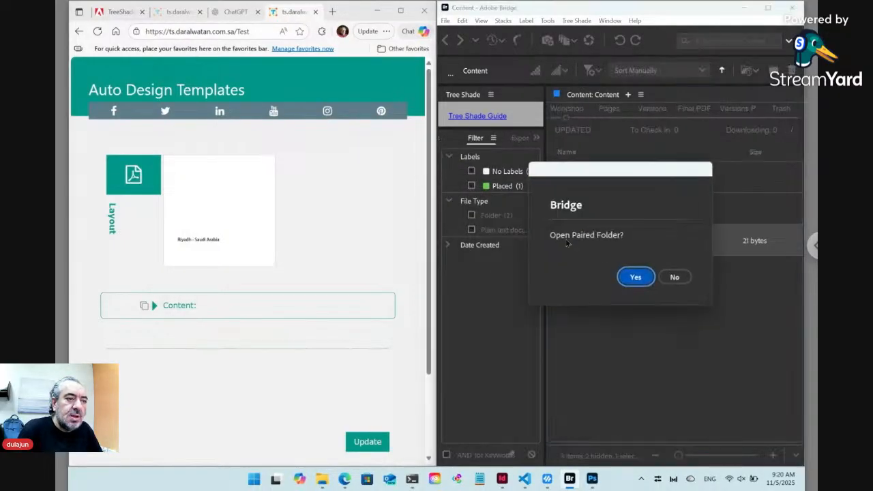
- Reopen the Address.txt content without its paired folder and add the path "./<FN>/*" after the "::" prefix
{"action": "left_click", "coordinate": [675, 278]}
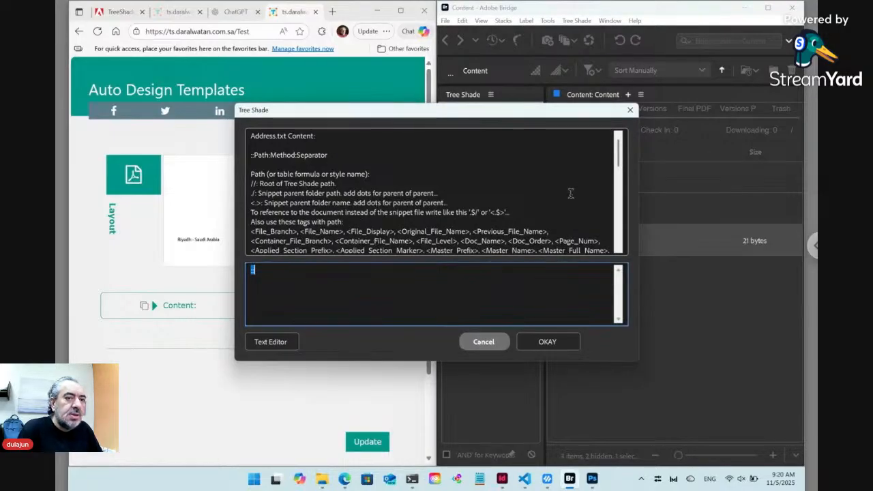
{"action": "mouse_move", "coordinate": [618, 155]}
{"action": "left_mouse_down"}
{"action": "mouse_move", "coordinate": [616, 245]}
{"action": "mouse_move", "coordinate": [617, 144]}
{"action": "left_mouse_up"}
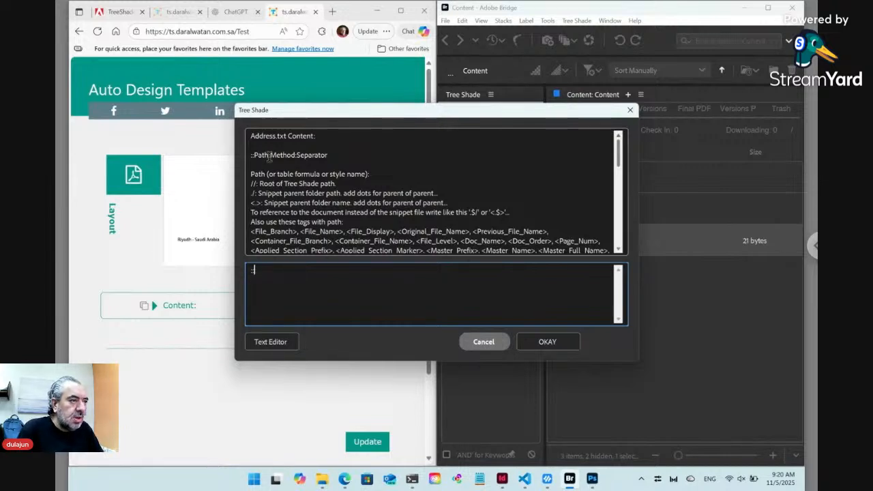
{"action": "left_click_drag", "start_coordinate": [334, 157], "coordinate": [249, 156]}
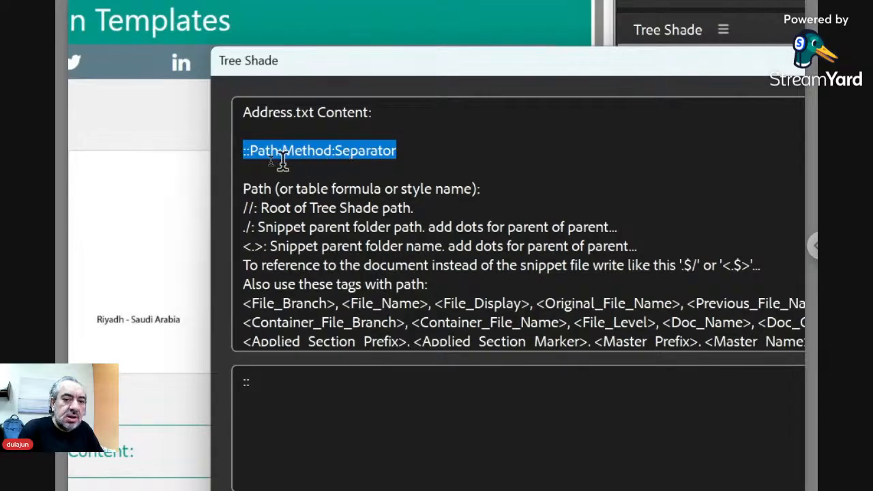
{"action": "left_click", "coordinate": [278, 383]}
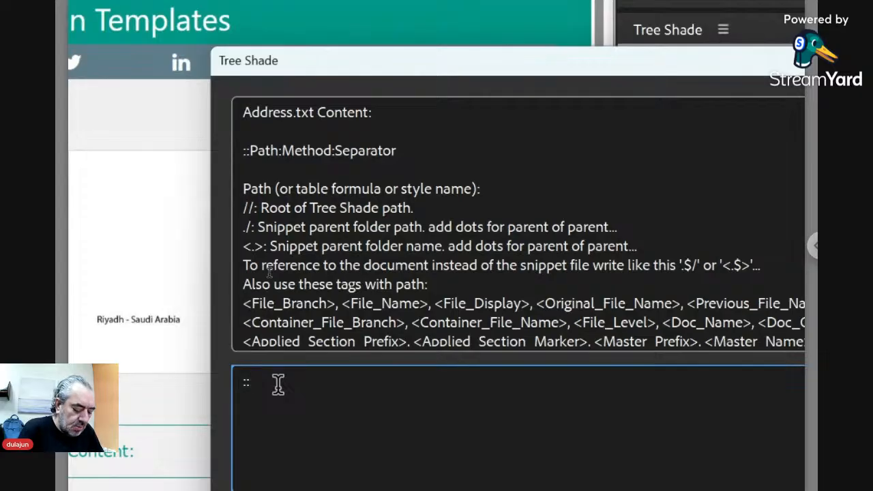
{"action": "type", "text": "./"}
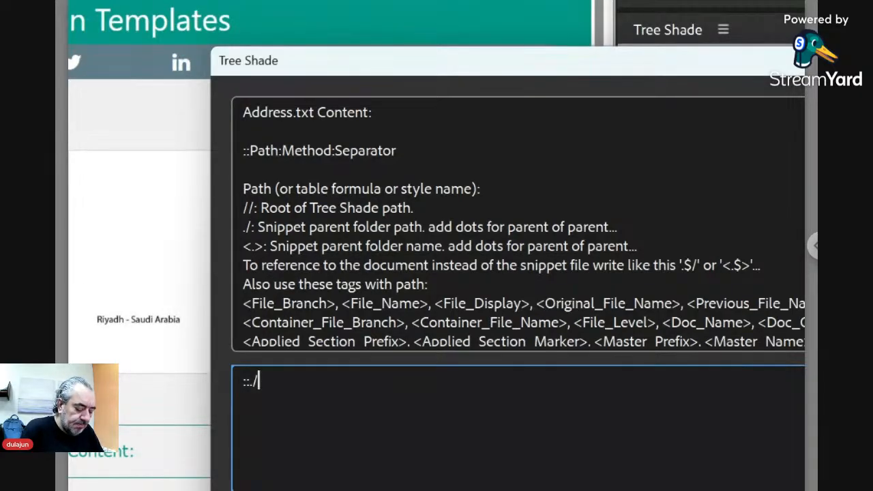
{"action": "type", "text": "<FN>"}
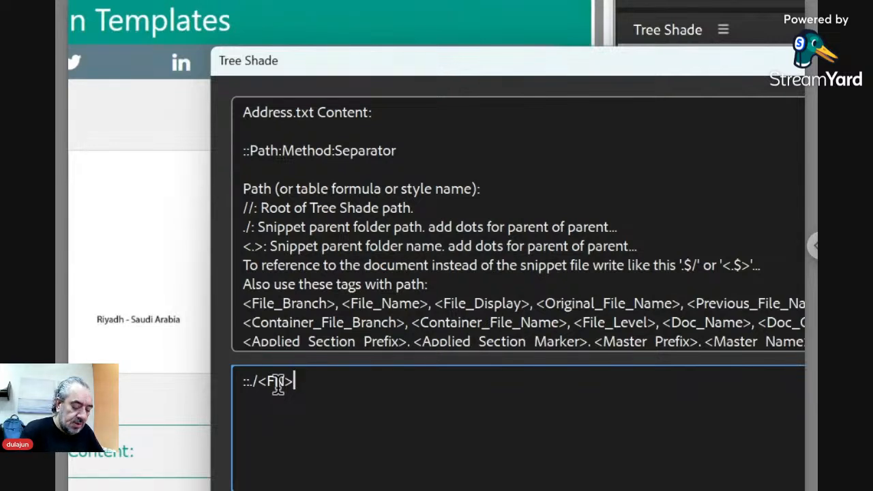
{"action": "type", "text": "/"}
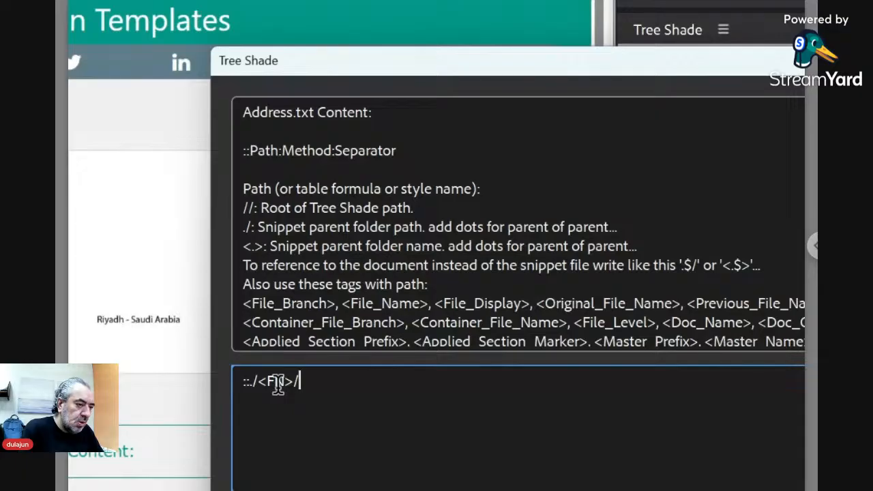
{"action": "type", "text": "*"}
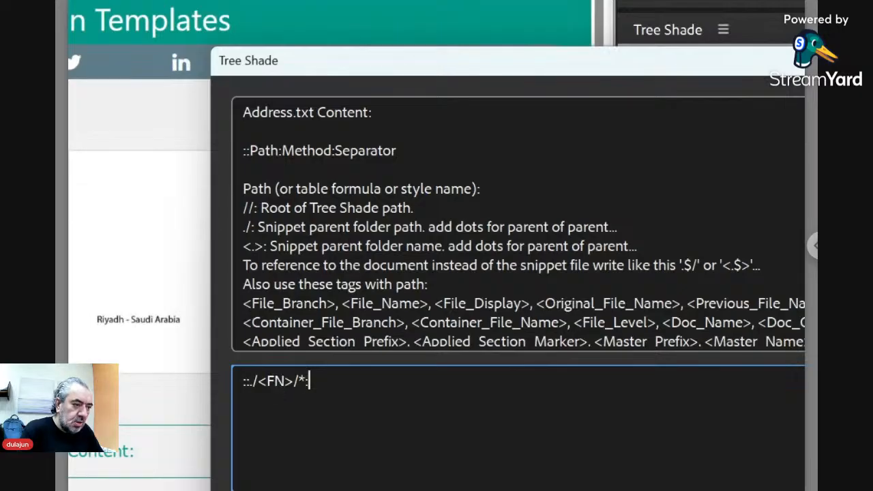
- Append a colon and the lowercase method name "place" after the path in the Address.txt formula
{"action": "type", "text": ":Place"}
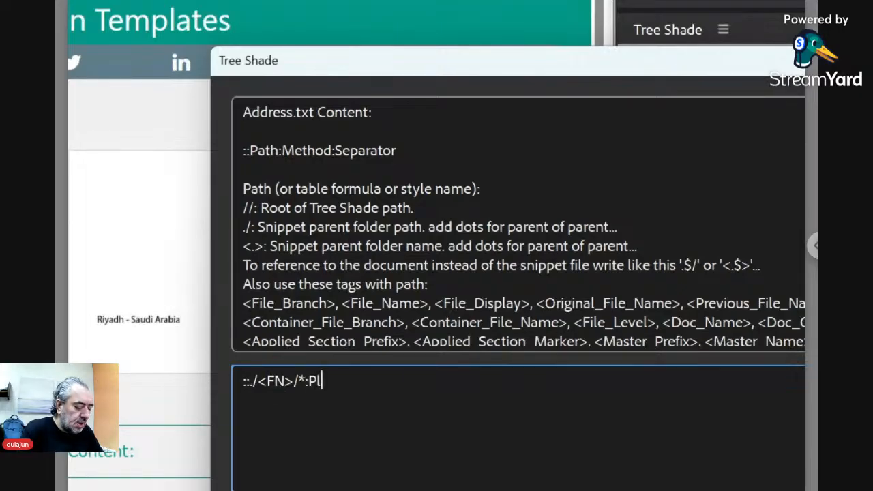
{"action": "key", "text": "Left"}
{"action": "key", "text": "Left"}
{"action": "key", "text": "Left"}
{"action": "key", "text": "Left"}
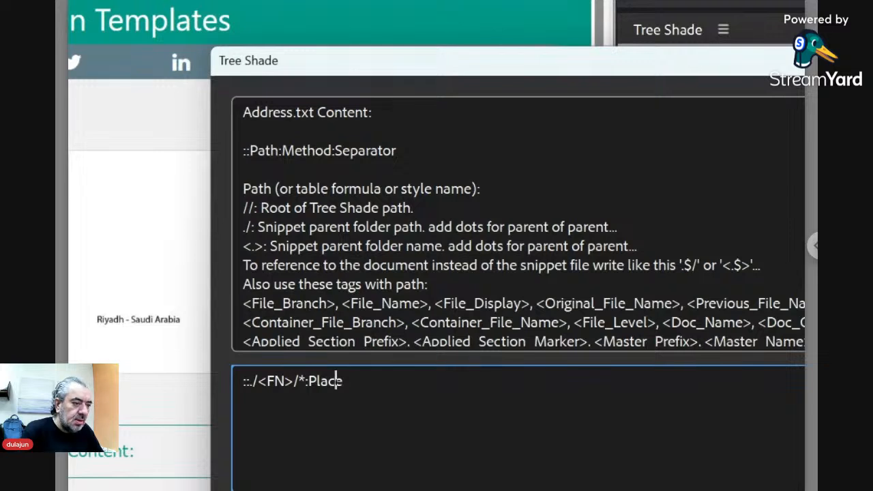
{"action": "key", "text": "shift+Left"}
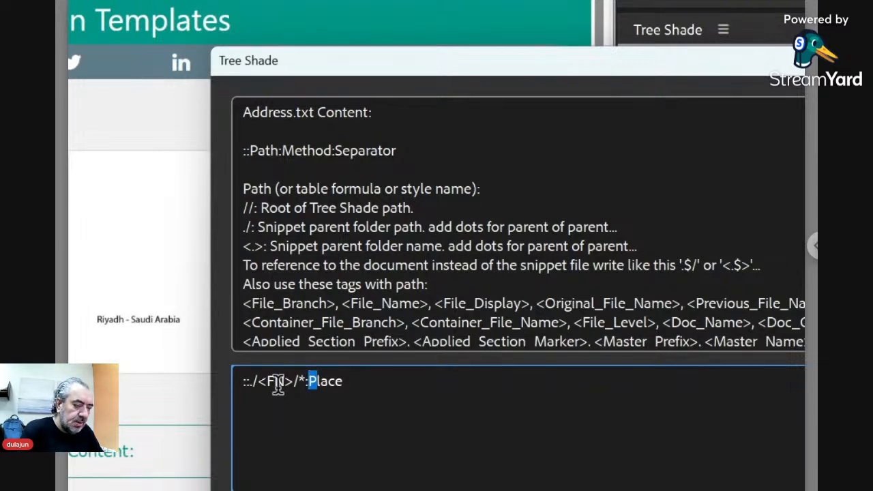
{"action": "type", "text": "p"}
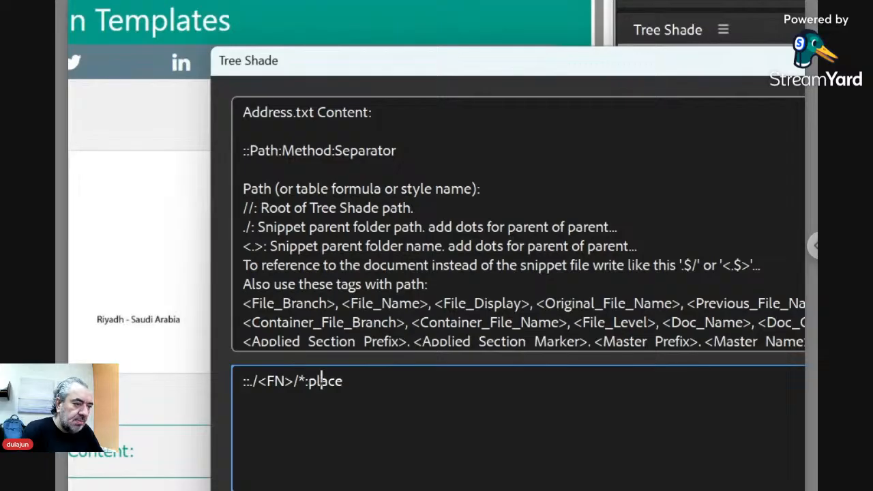
{"action": "key", "text": "Right"}
{"action": "key", "text": "Right"}
{"action": "key", "text": "Right"}
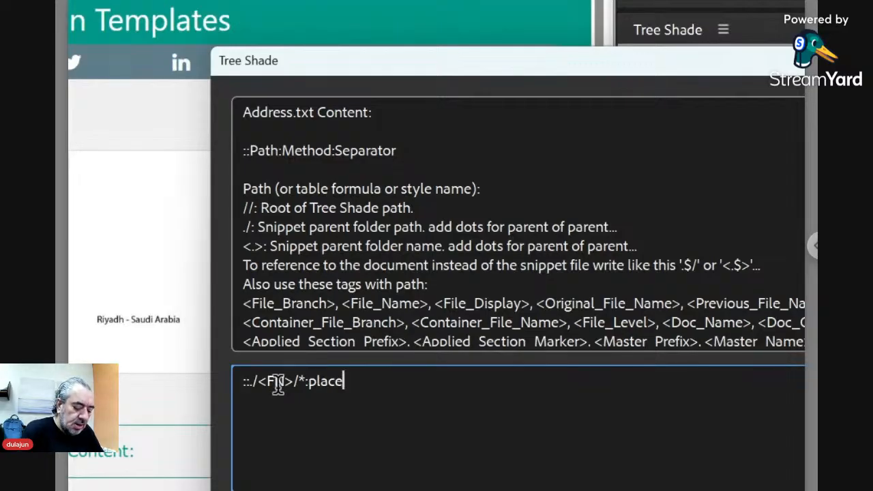
- Complete the Address.txt formula with a colon and a spaced hyphen " - " as separator, and accept the content
{"action": "type", "text": ":"}
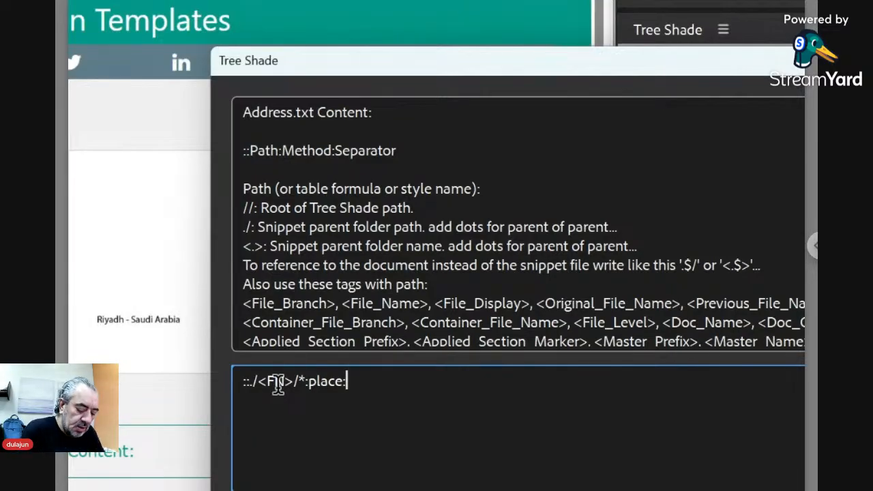
{"action": "type", "text": "-"}
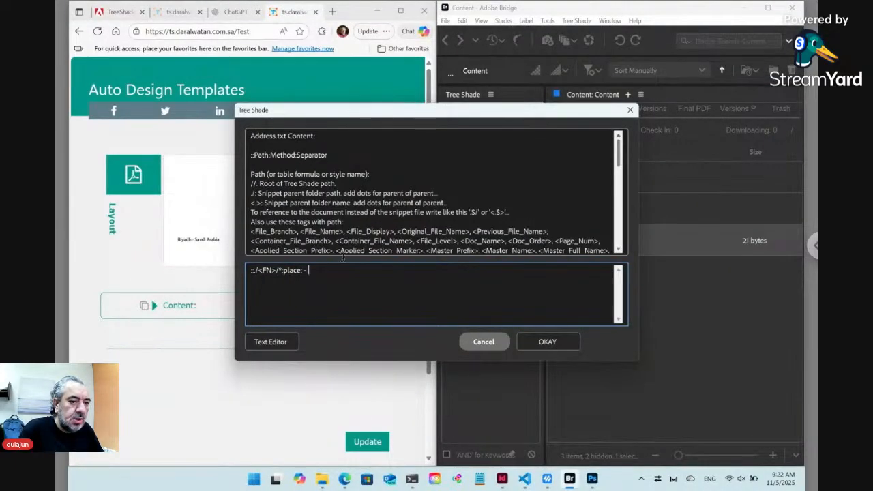
{"action": "left_click", "coordinate": [555, 343]}
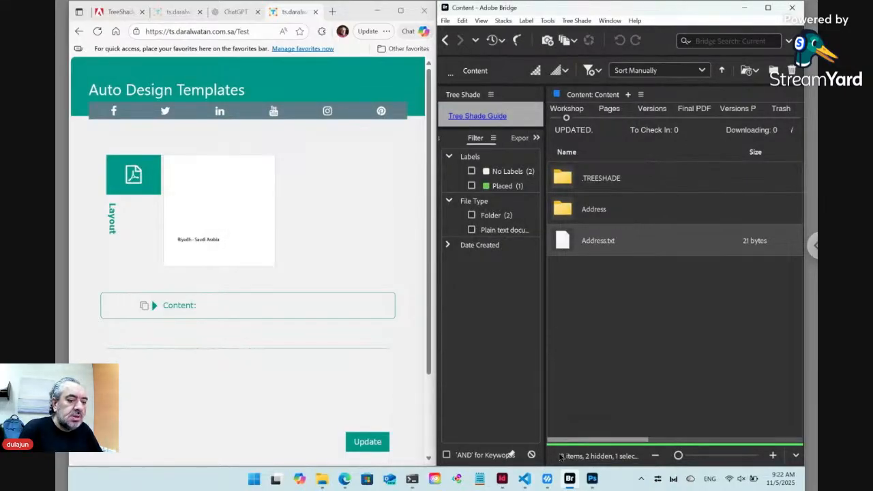
- Switch to the Layout document in InDesign and update all live snippets
{"action": "left_click", "coordinate": [505, 480]}
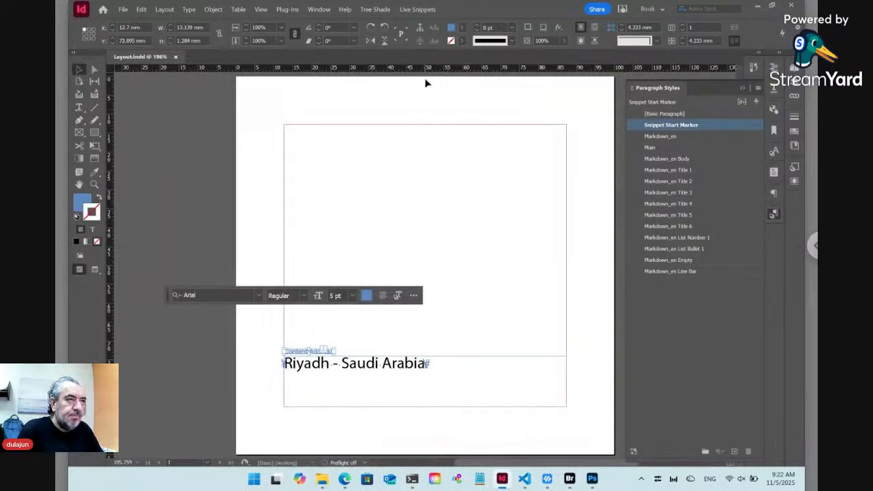
{"action": "left_click", "coordinate": [418, 10]}
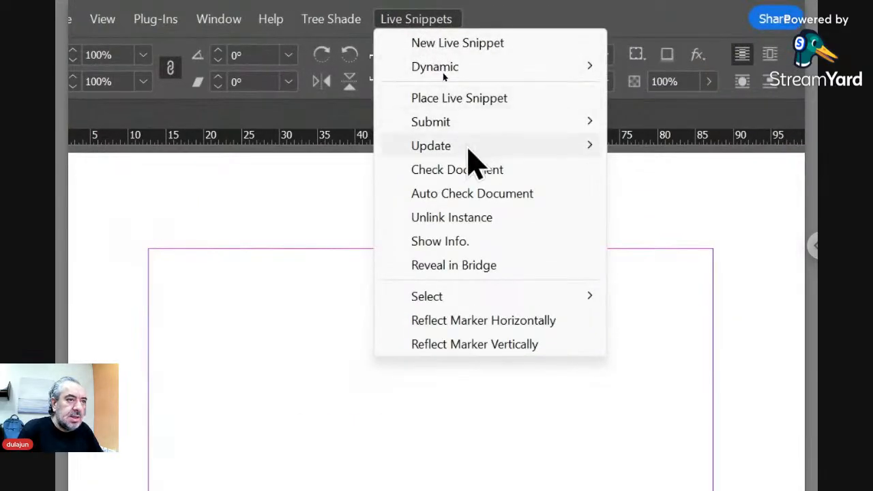
{"action": "mouse_move", "coordinate": [443, 73]}
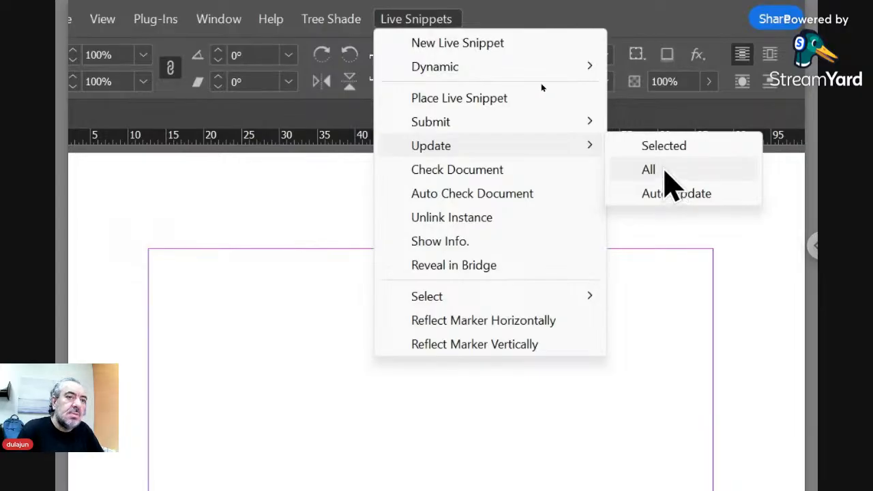
{"action": "left_click", "coordinate": [664, 171]}
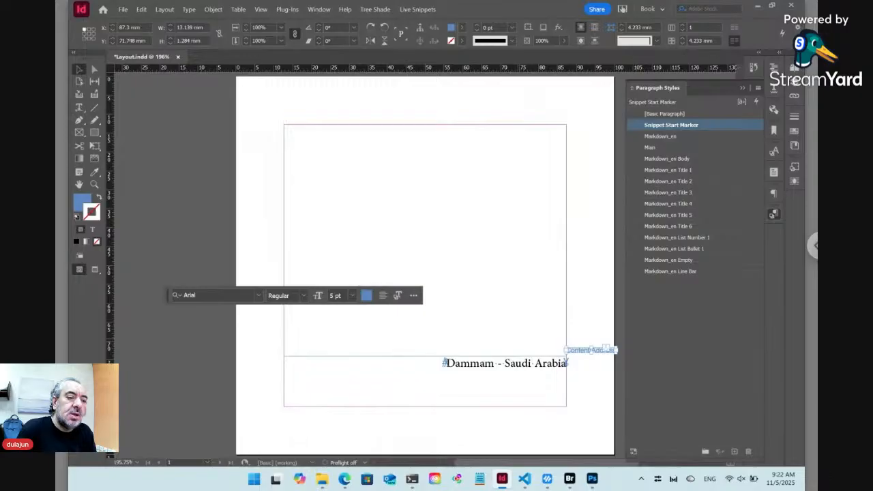
{"action": "double_click", "coordinate": [482, 369]}
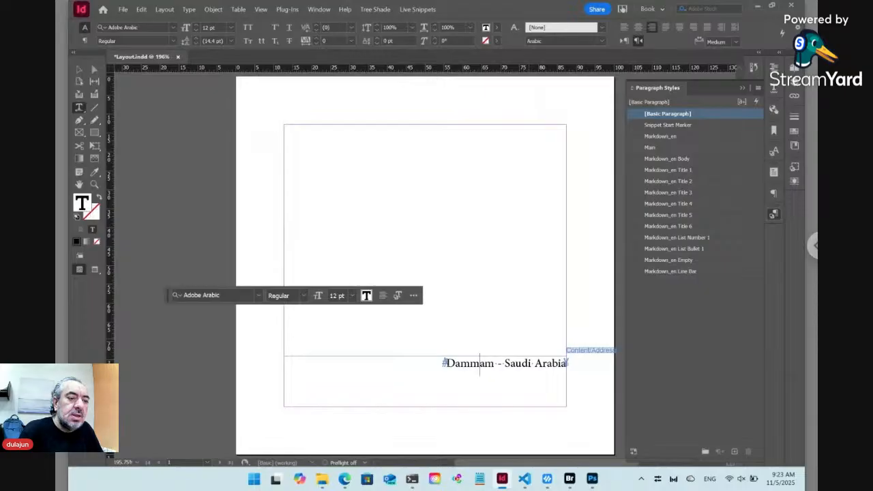
{"action": "left_click", "coordinate": [569, 479]}
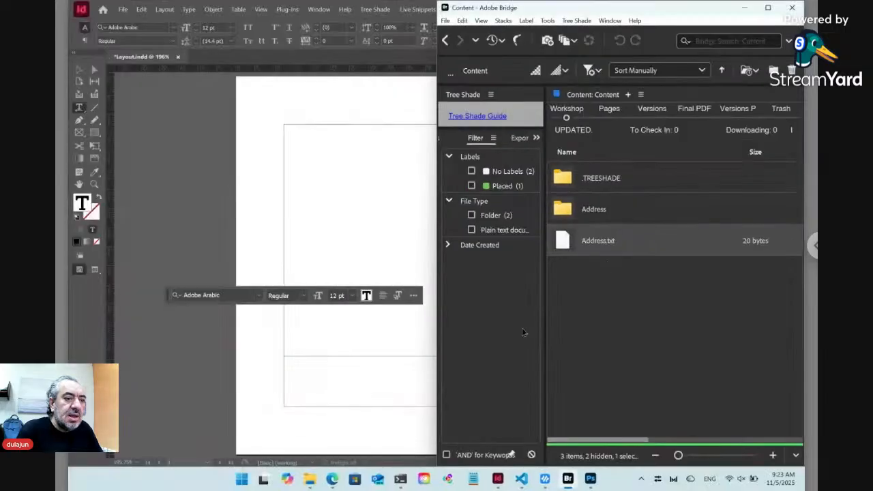
{"action": "left_click", "coordinate": [417, 370]}
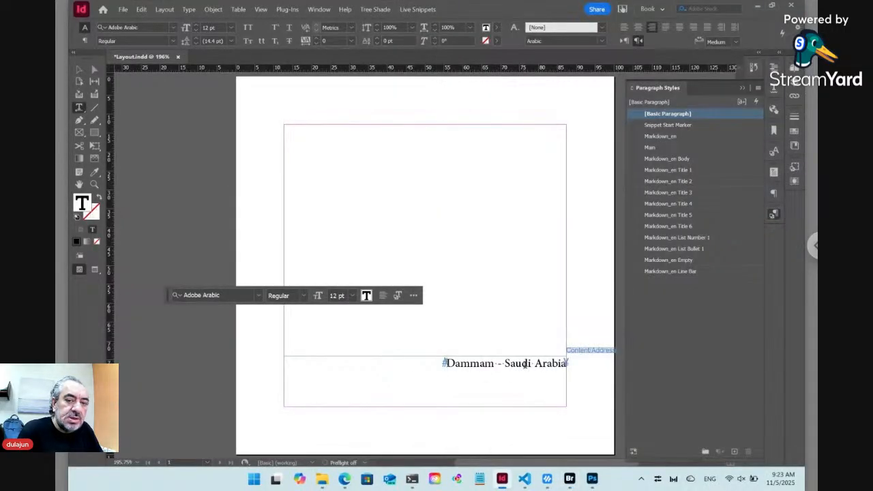
{"action": "left_click", "coordinate": [584, 350]}
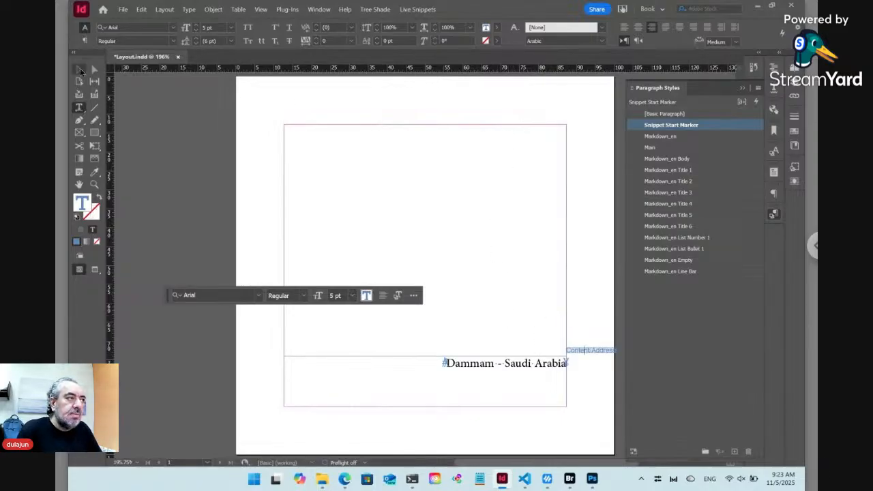
{"action": "left_click", "coordinate": [79, 70]}
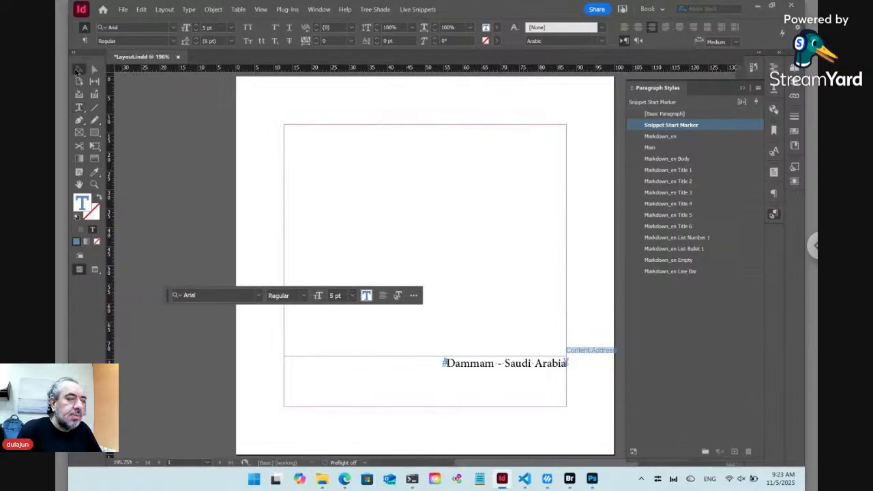
{"action": "double_click", "coordinate": [585, 352]}
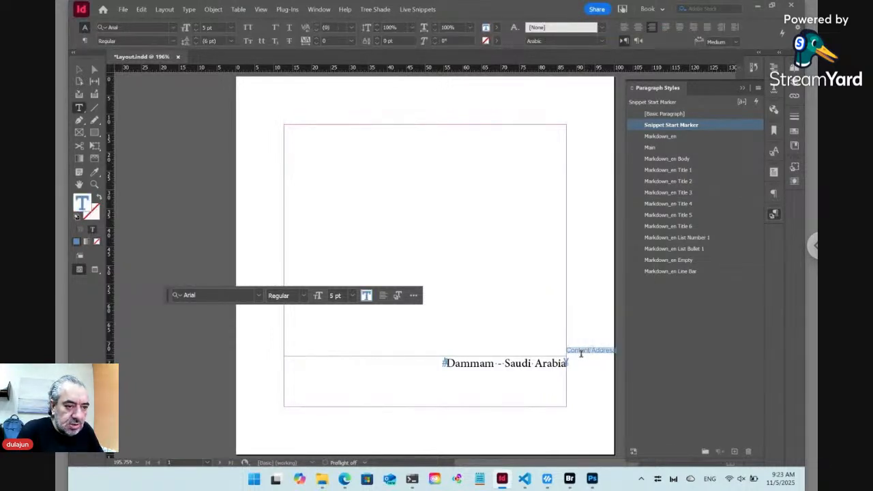
- Start a Dynamic Style on the placed address snippet text and enter the formula "Main:Para"
{"action": "left_click", "coordinate": [505, 365]}
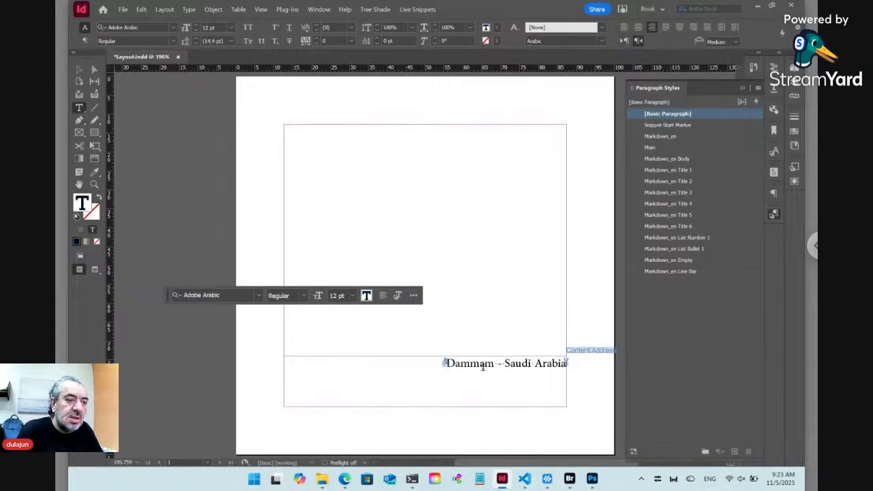
{"action": "left_click", "coordinate": [427, 11]}
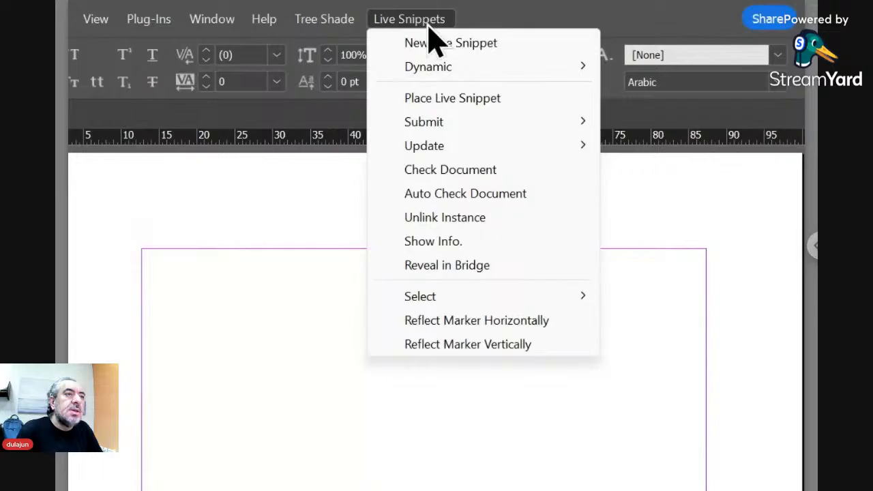
{"action": "mouse_move", "coordinate": [438, 67]}
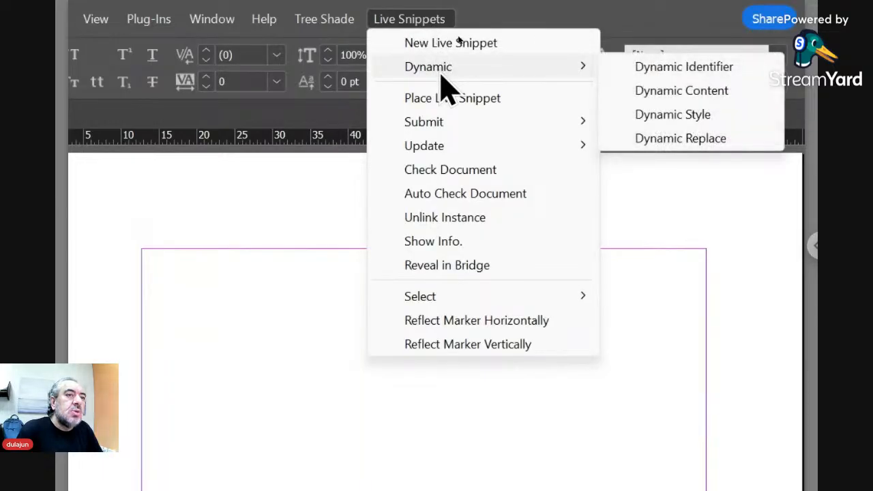
{"action": "left_click", "coordinate": [702, 120]}
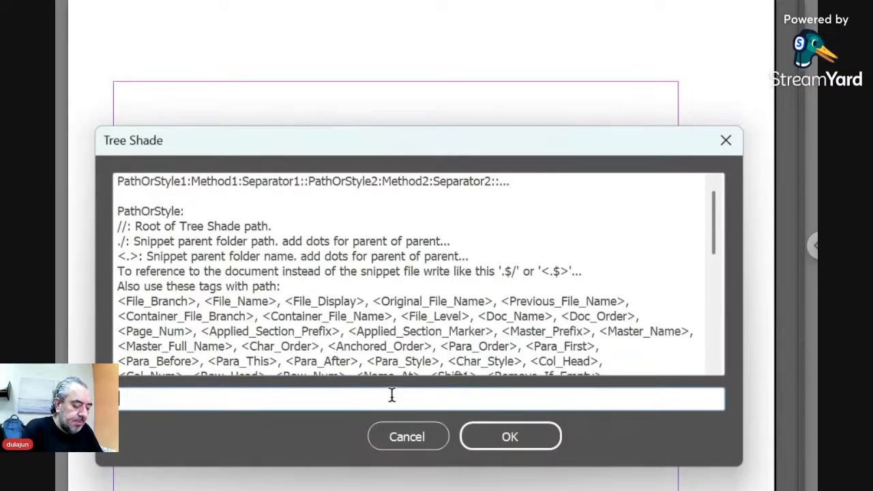
{"action": "type", "text": "Main"}
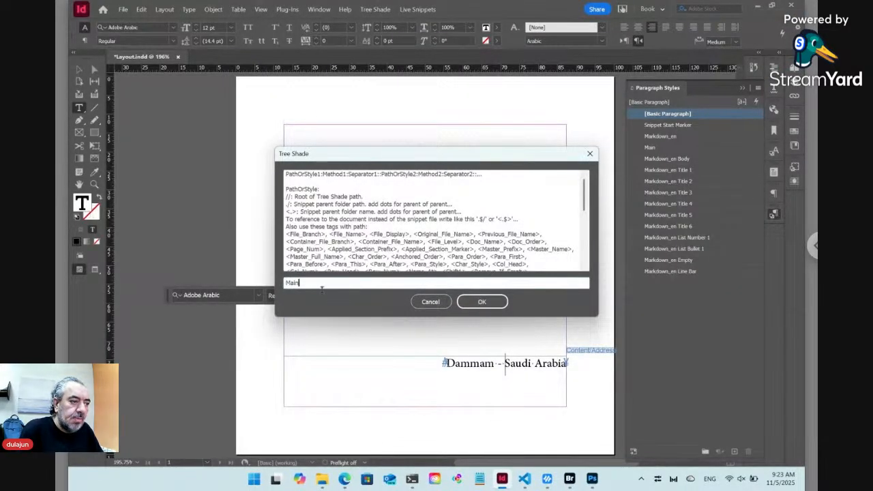
{"action": "type", "text": ":"}
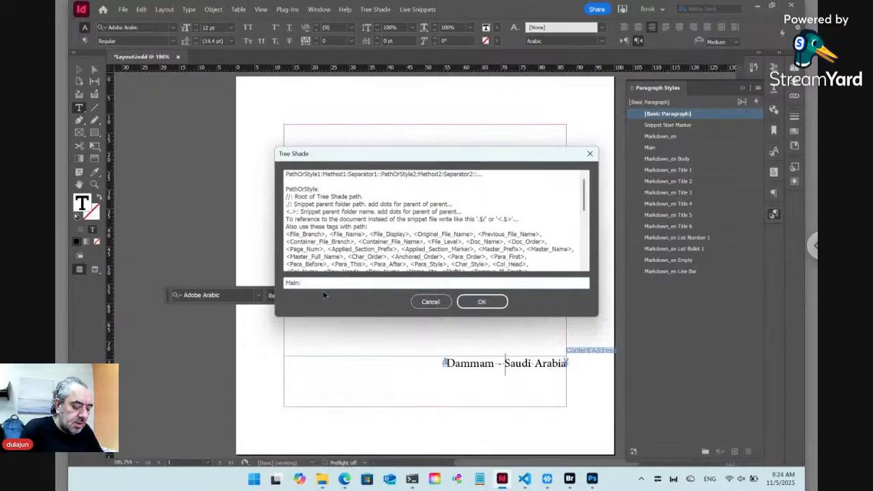
{"action": "type", "text": "Para"}
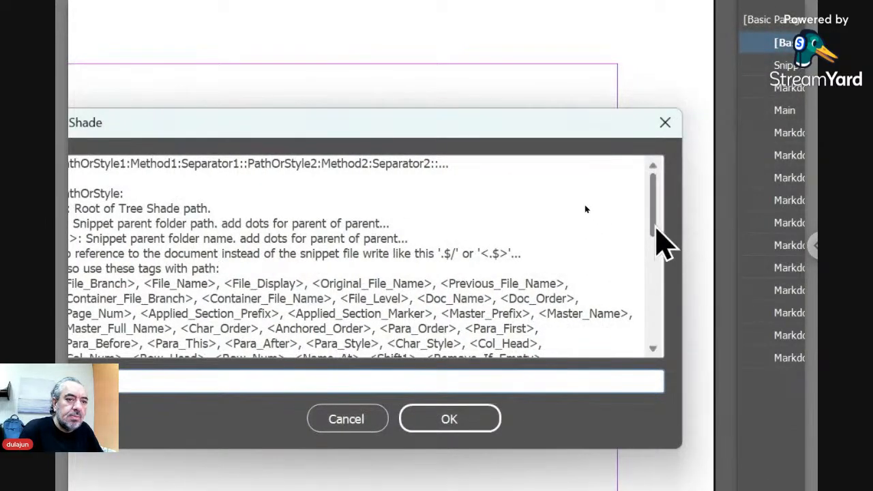
- Check the 'Para' method in the formula instructions and apply the dynamic style to the address snippet
{"action": "left_click_drag", "start_coordinate": [655, 226], "coordinate": [653, 329]}
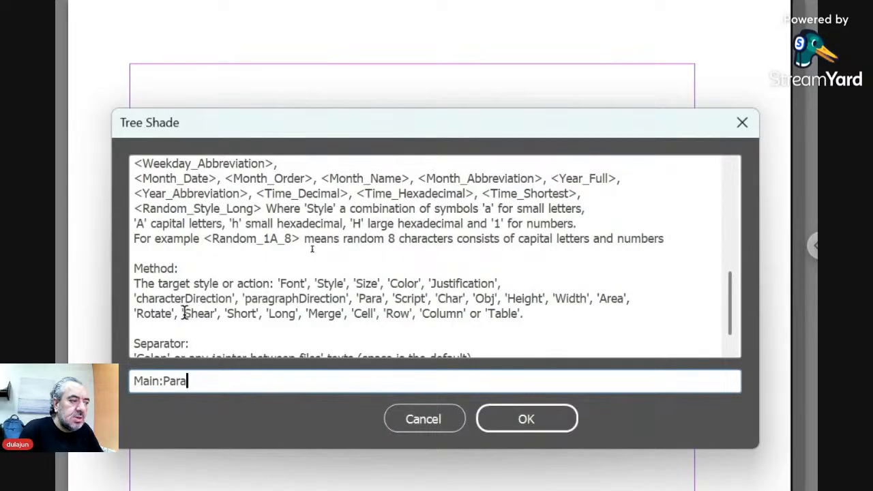
{"action": "double_click", "coordinate": [375, 298]}
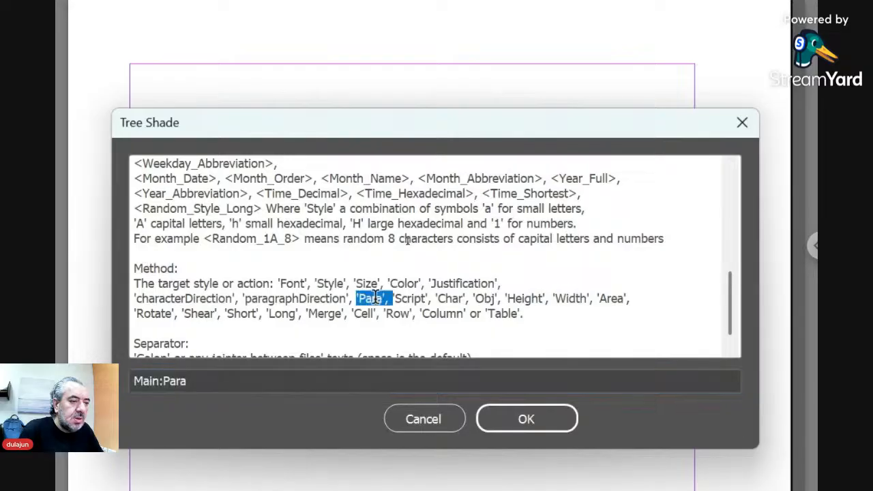
{"action": "left_click", "coordinate": [199, 382]}
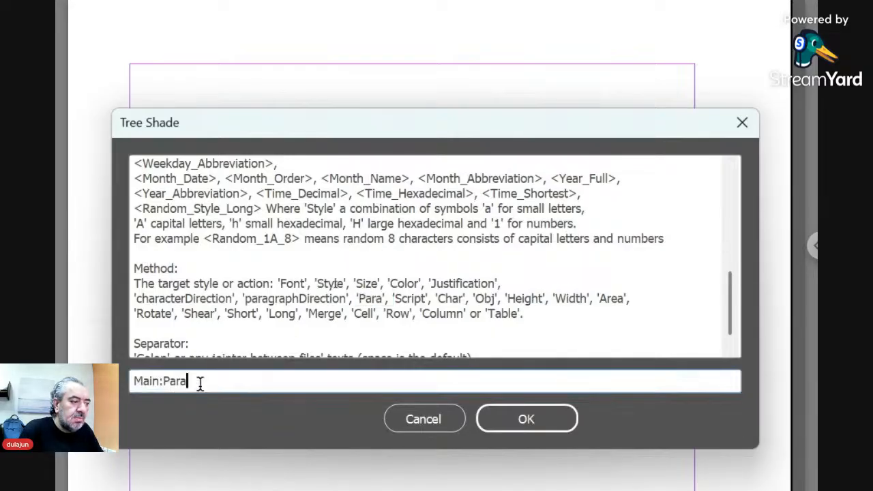
{"action": "left_click", "coordinate": [503, 423]}
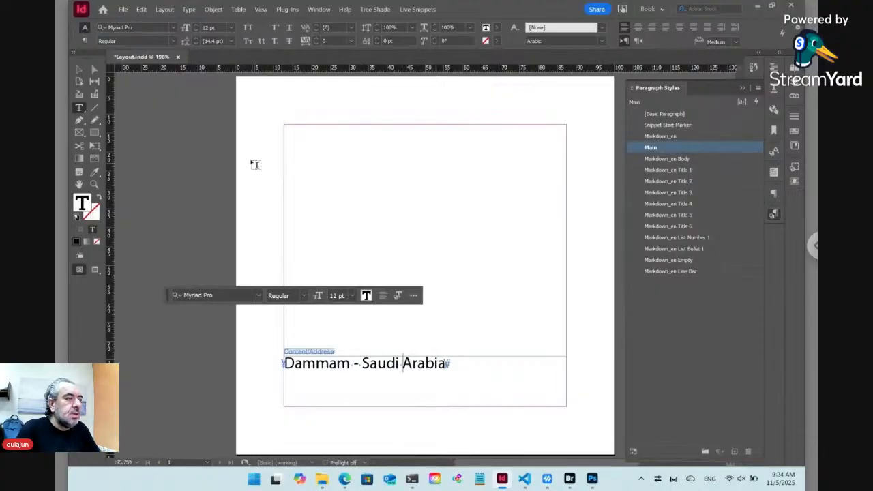
- Save the Layout document with check-in accepted, and switch to Bridge to view its version PDF
{"action": "key", "text": "ctrl+s"}
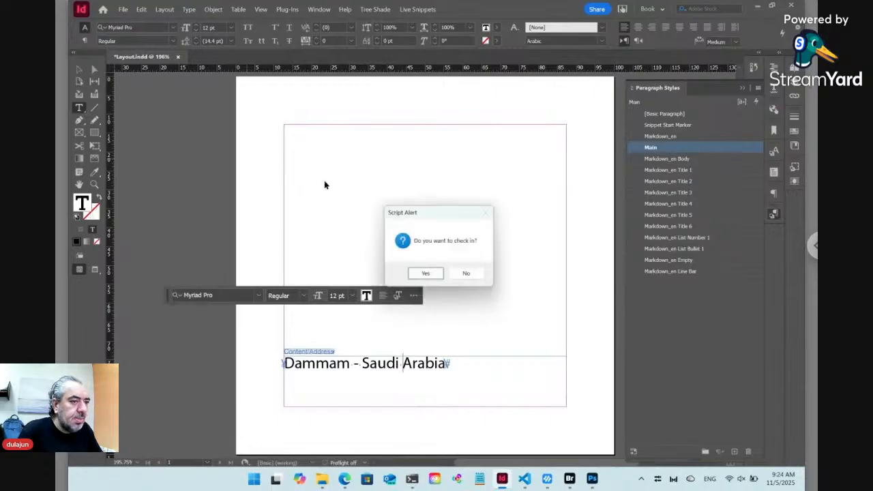
{"action": "left_click", "coordinate": [426, 275]}
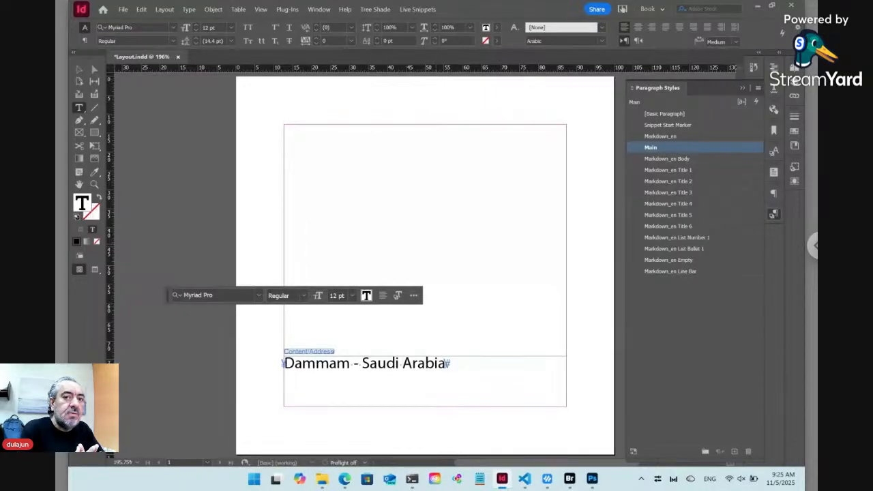
{"action": "key", "text": "alt+Tab"}
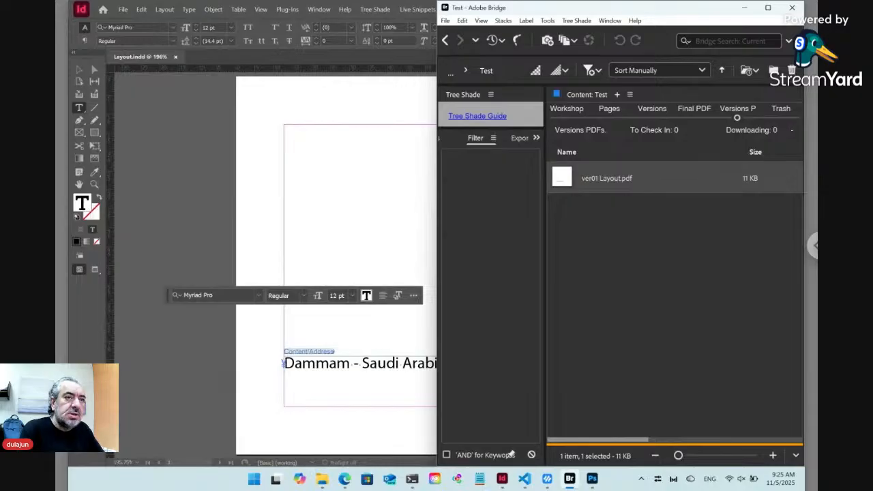
- Switch to the browser, reload the Test online form, and expand its Content group to review the fields
{"action": "left_click", "coordinate": [345, 479]}
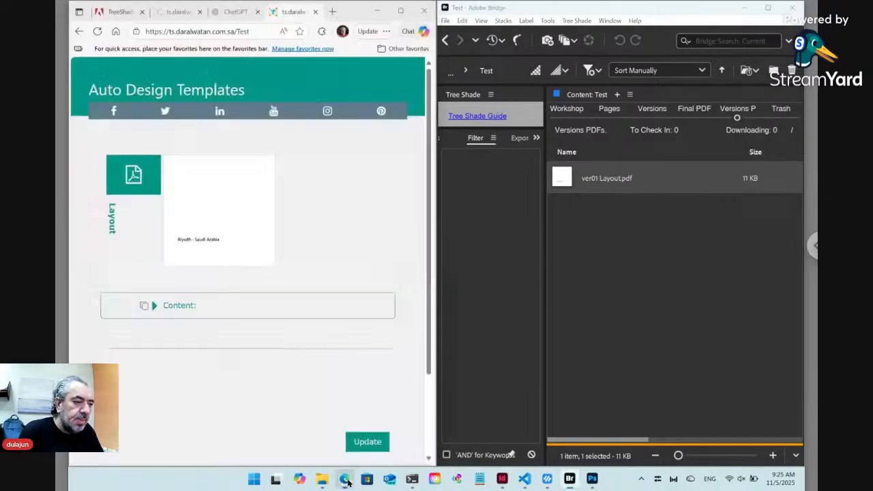
{"action": "left_click", "coordinate": [98, 32]}
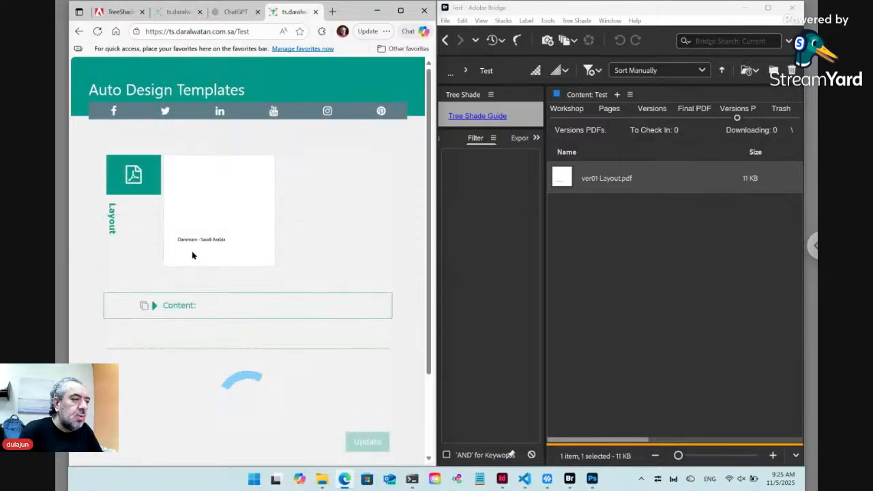
{"action": "left_click", "coordinate": [154, 306]}
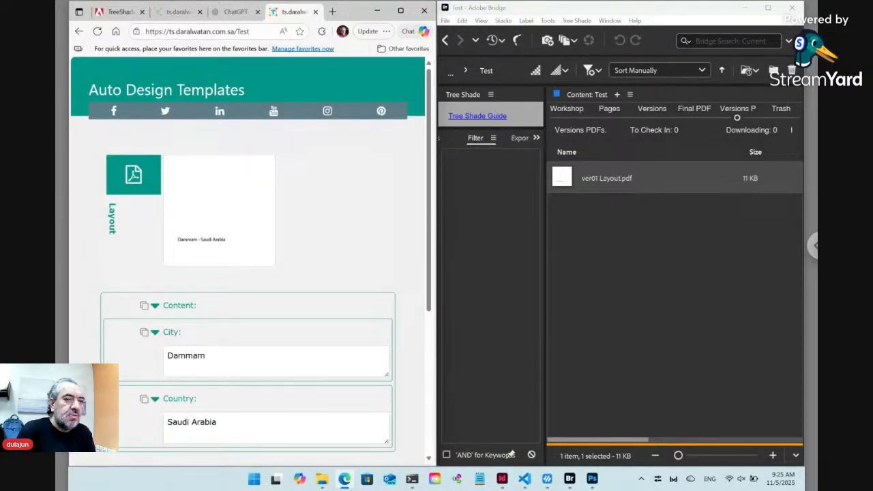
- Review the Test folder's Workshop files in Bridge alongside the InDesign address snippet, and open the Content folder
{"action": "left_click", "coordinate": [567, 118]}
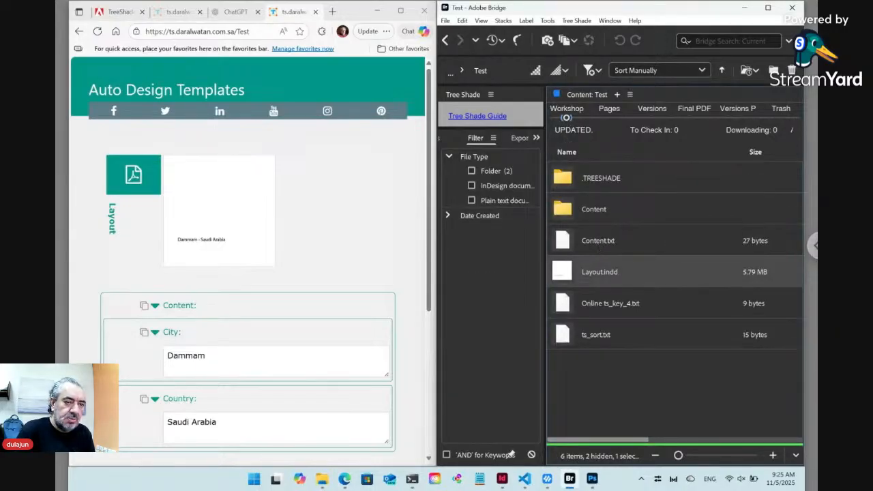
{"action": "left_click", "coordinate": [598, 247]}
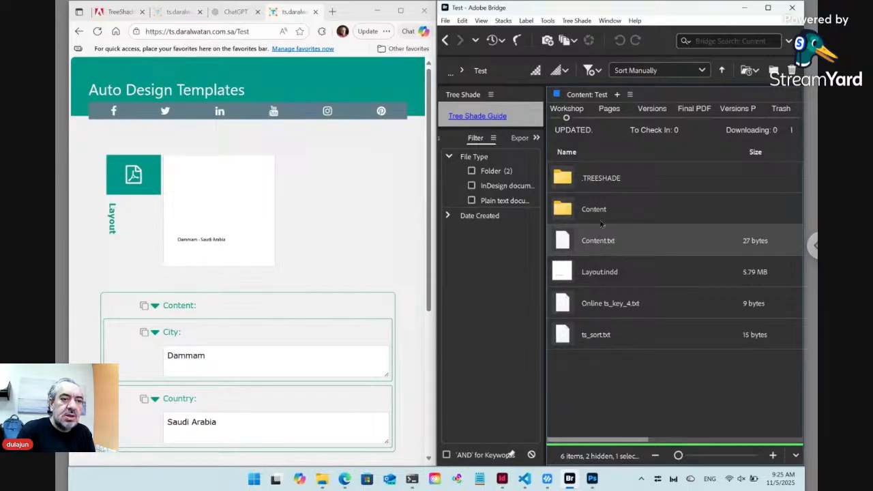
{"action": "left_click", "coordinate": [503, 481]}
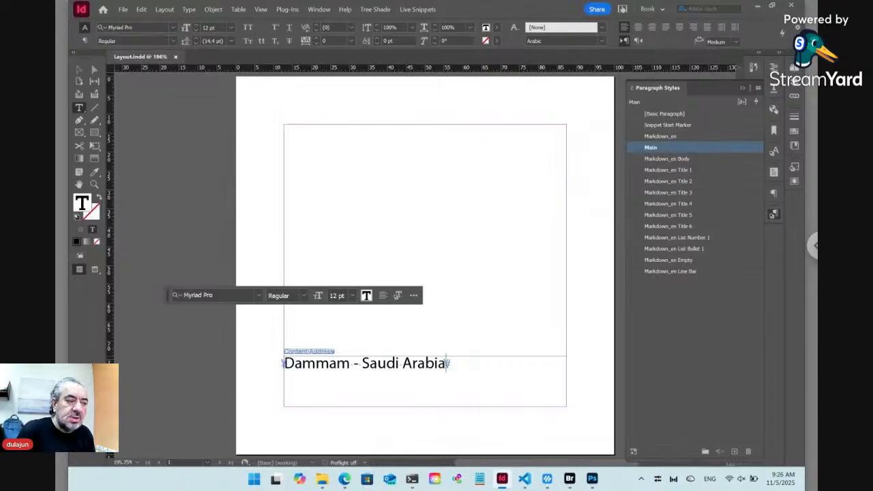
{"action": "left_click", "coordinate": [324, 365]}
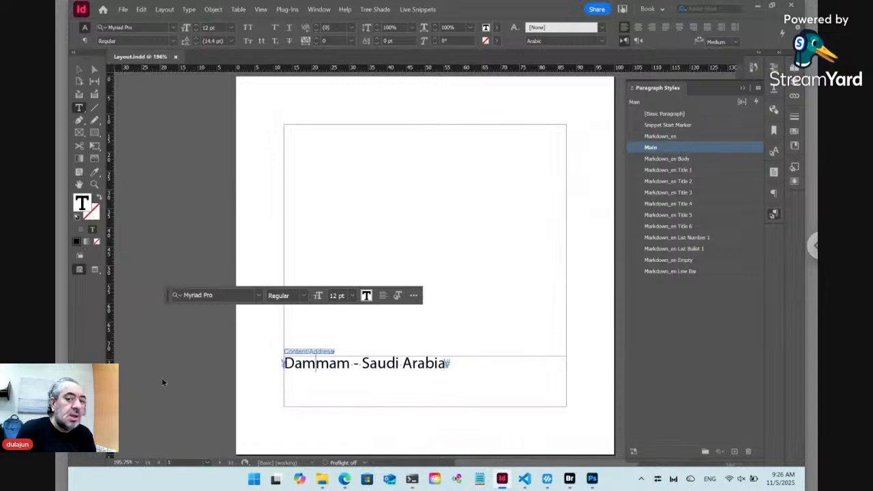
{"action": "left_click", "coordinate": [570, 478]}
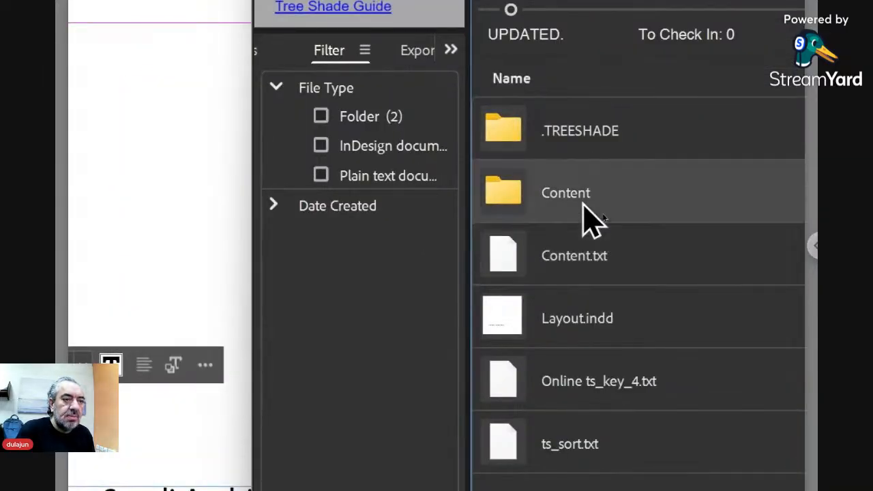
{"action": "double_click", "coordinate": [581, 202]}
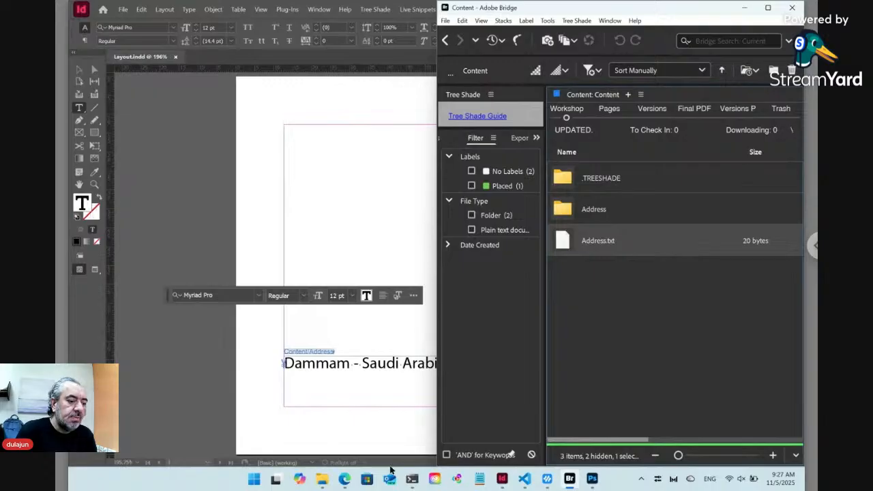
- Switch to the browser and show the TreeShade extension page on Adobe Exchange
{"action": "mouse_move", "coordinate": [346, 479]}
{"action": "left_click", "coordinate": [340, 461]}
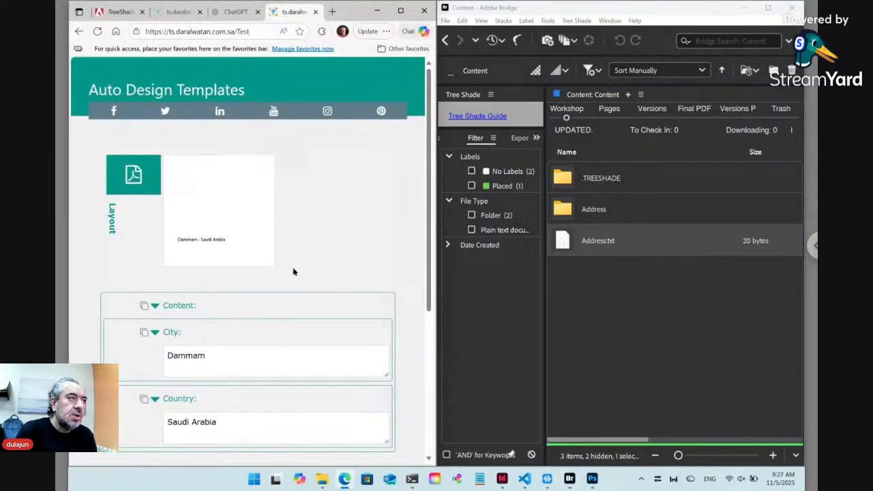
{"action": "left_click", "coordinate": [118, 11]}
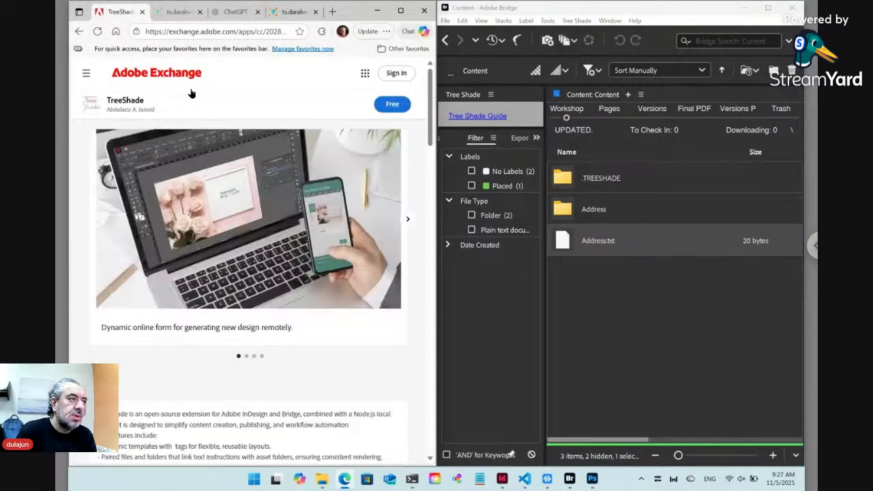